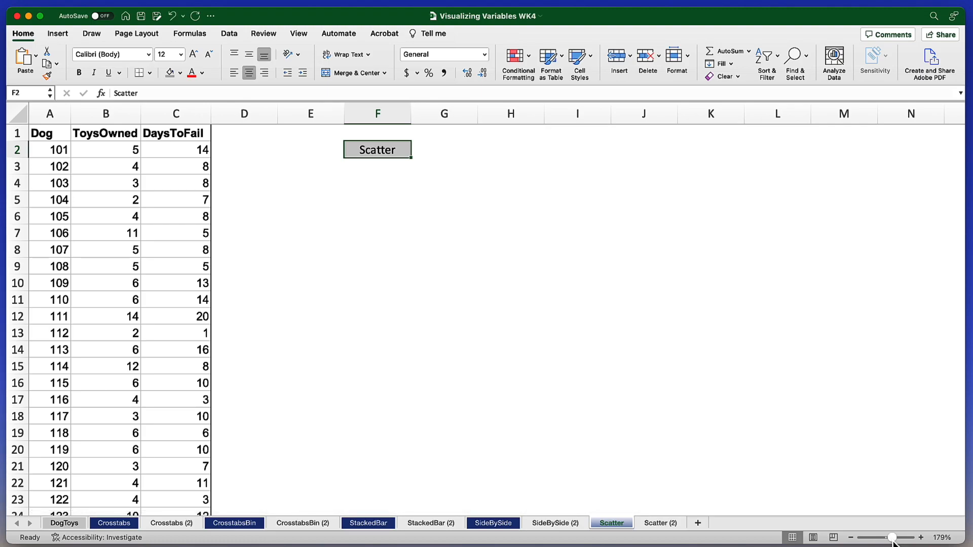
Insert a markers-only scatter chart from the ToysOwned and DaysToFail columns.
{"action": "left_click", "coordinate": [104, 117]}
{"action": "left_click_drag", "start_coordinate": [104, 117], "coordinate": [164, 116]}
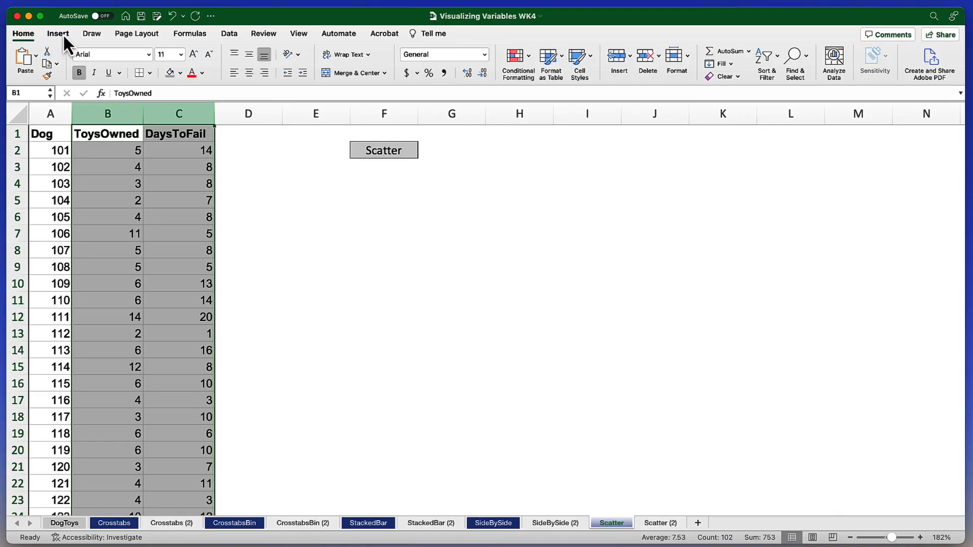
{"action": "left_click", "coordinate": [63, 35]}
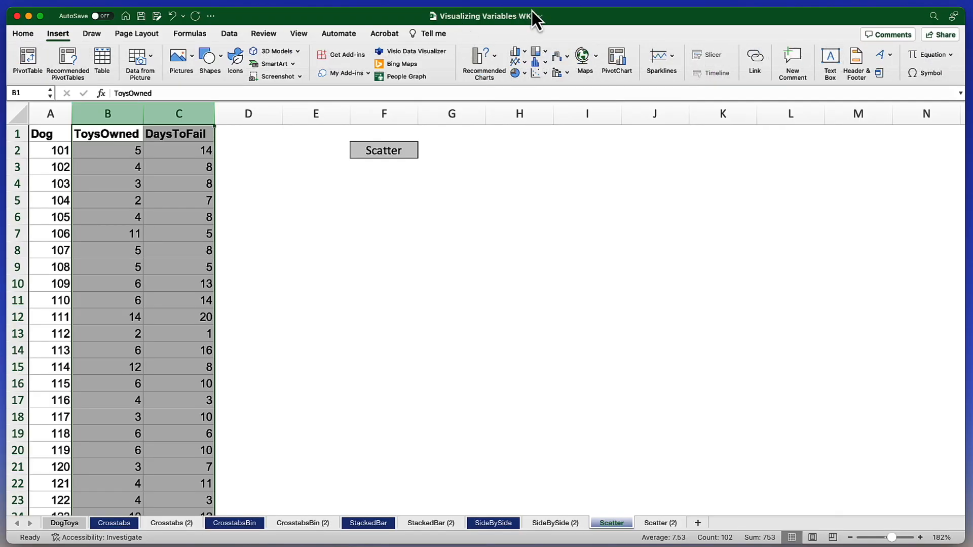
{"action": "left_click", "coordinate": [546, 75]}
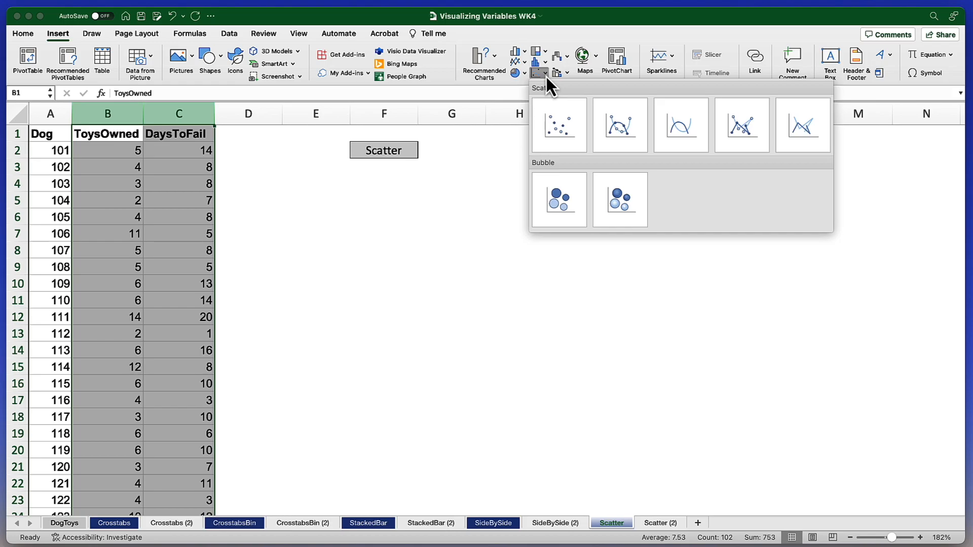
{"action": "left_click", "coordinate": [552, 112]}
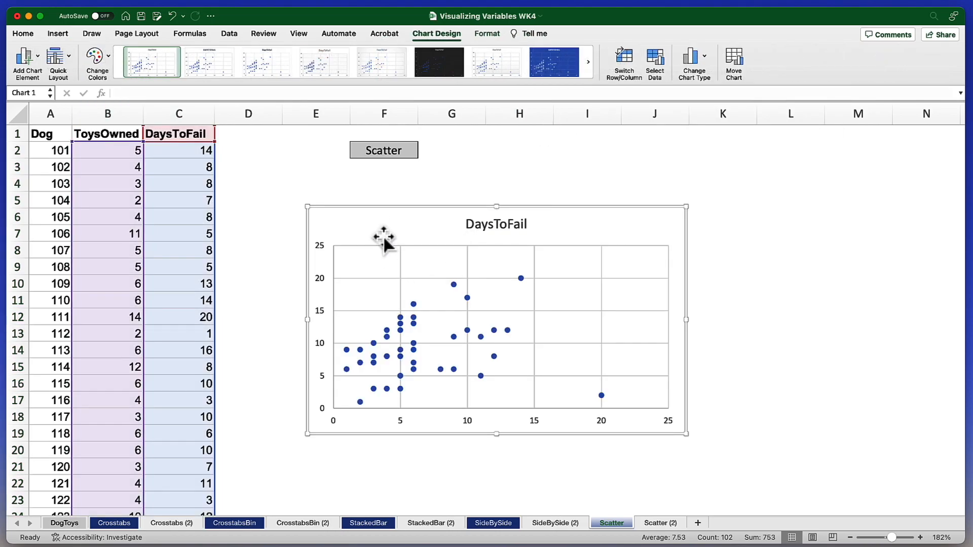
Move the scatter chart just below the Scatter label and enlarge it to span about columns F to L and rows 4 to 19.
{"action": "left_click_drag", "start_coordinate": [380, 208], "coordinate": [419, 173]}
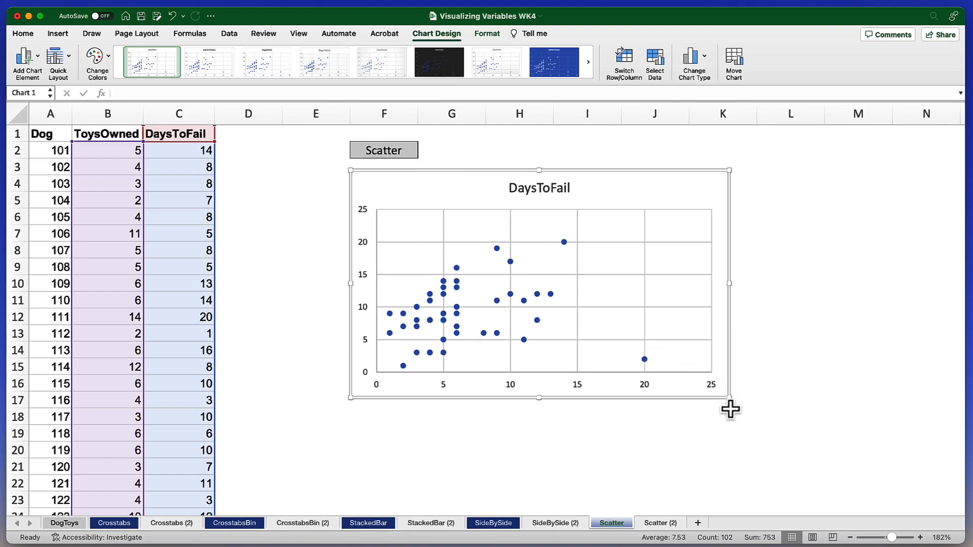
{"action": "left_click_drag", "start_coordinate": [729, 399], "coordinate": [790, 449]}
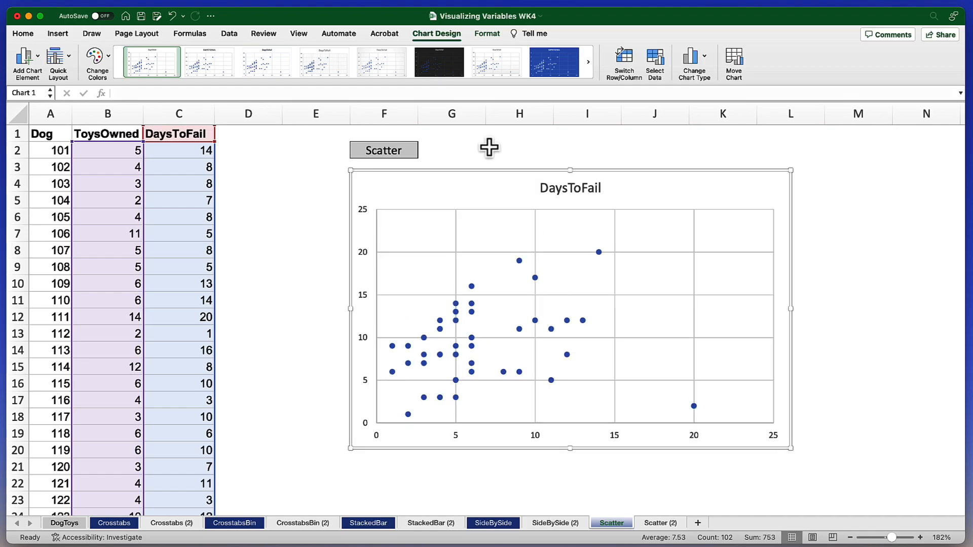
{"action": "left_click_drag", "start_coordinate": [486, 173], "coordinate": [480, 171]}
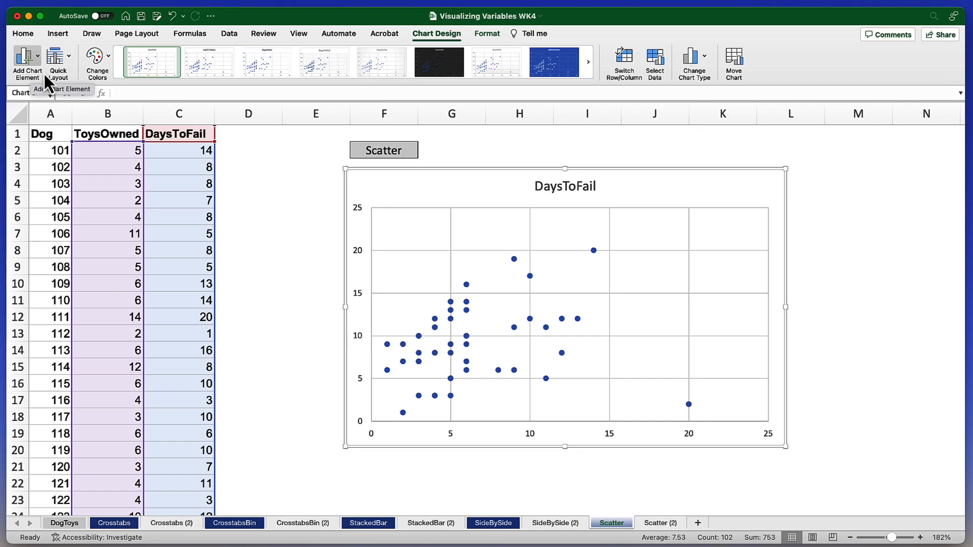
Add a primary horizontal axis title to the scatter chart and change its text to "Toys Owned".
{"action": "left_click", "coordinate": [287, 189]}
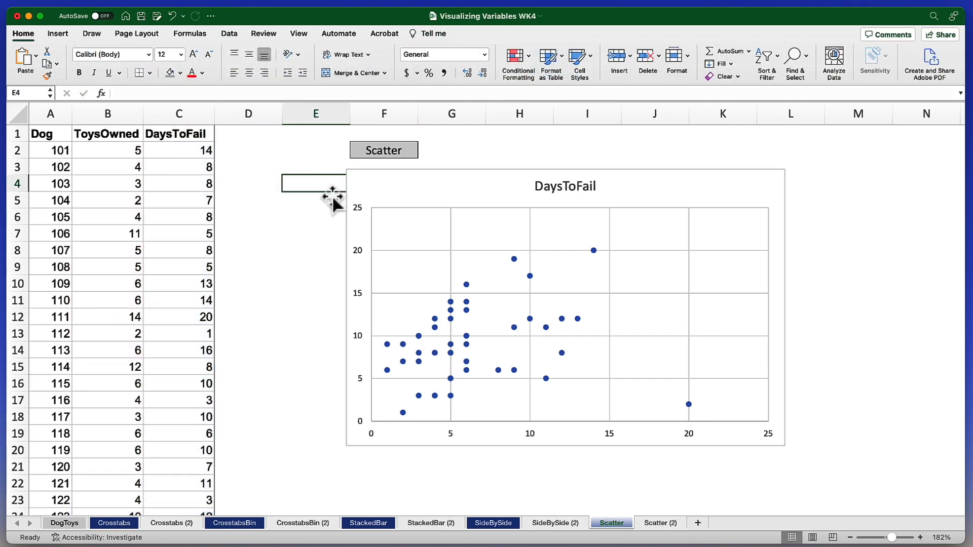
{"action": "left_click", "coordinate": [394, 184]}
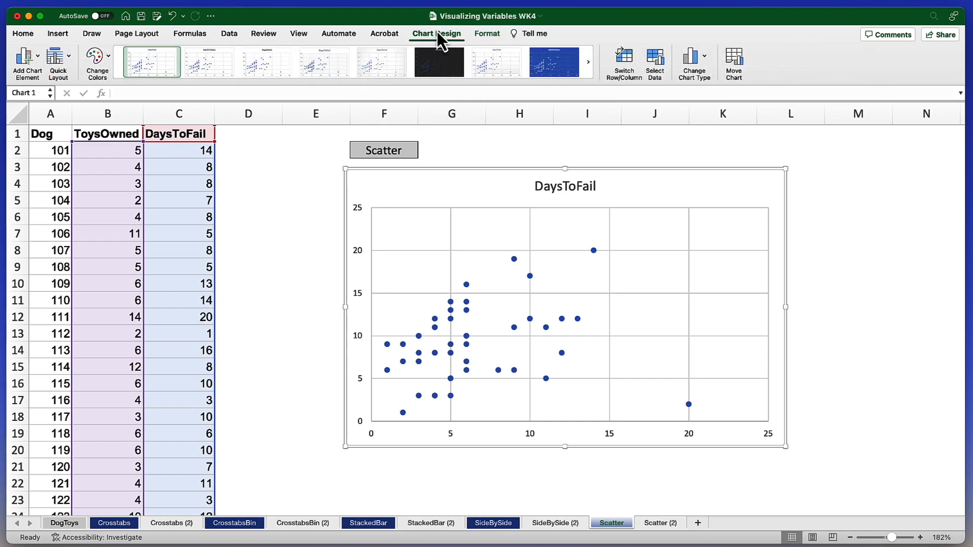
{"action": "left_click", "coordinate": [37, 54]}
{"action": "mouse_move", "coordinate": [59, 77]}
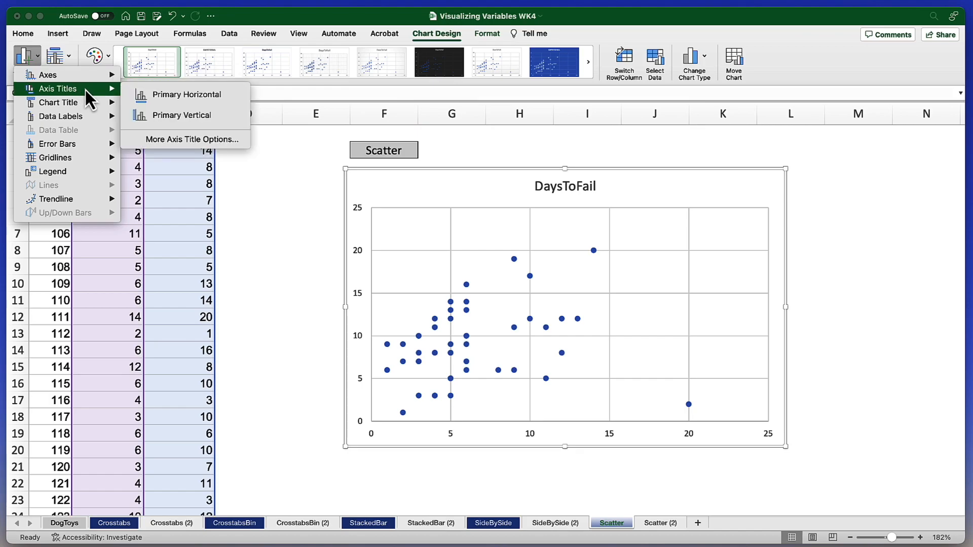
{"action": "left_click", "coordinate": [228, 96]}
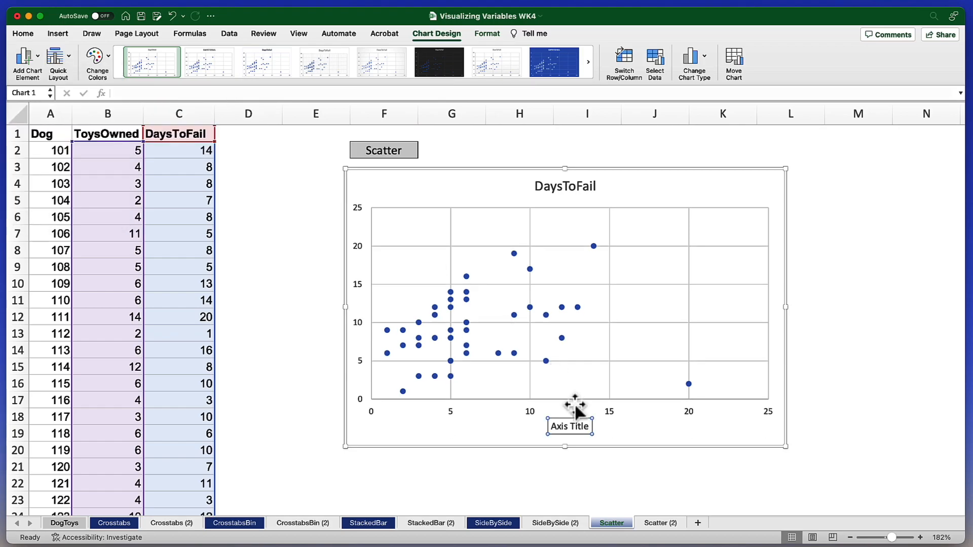
{"action": "left_click", "coordinate": [560, 428]}
{"action": "triple_click", "coordinate": [559, 427]}
{"action": "type", "text": "Toys Owned"}
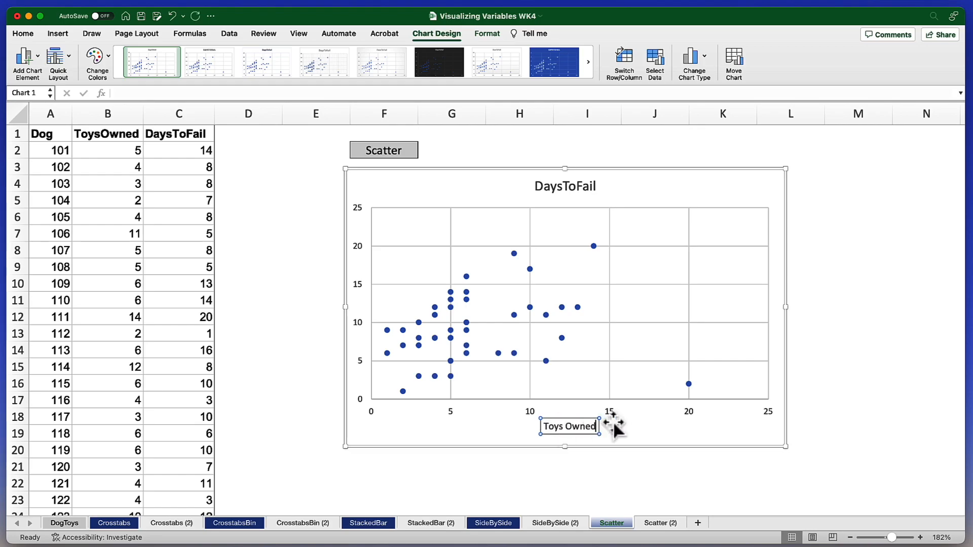
{"action": "left_click", "coordinate": [640, 435]}
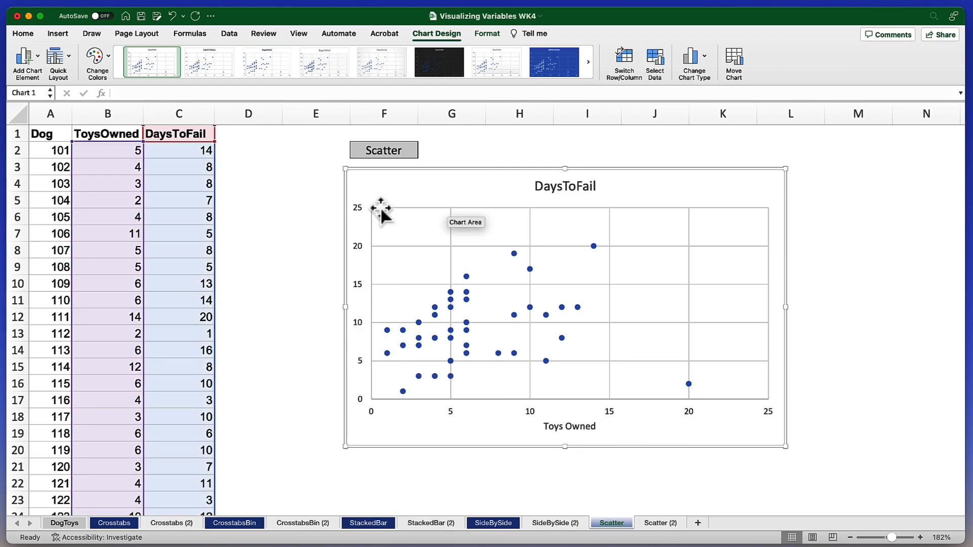
Add a primary vertical axis title to the chart and change its text to "Days to Failure".
{"action": "left_click", "coordinate": [38, 54]}
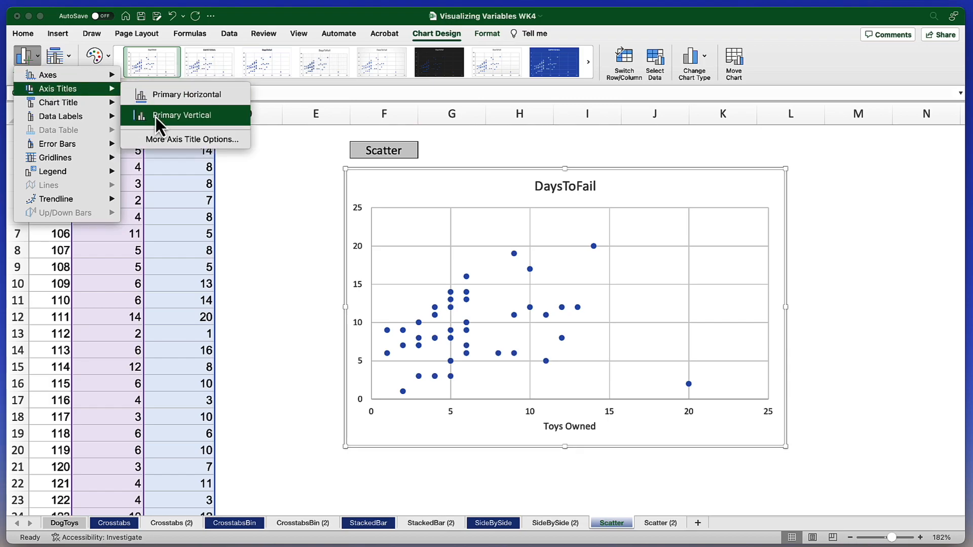
{"action": "left_click", "coordinate": [227, 118]}
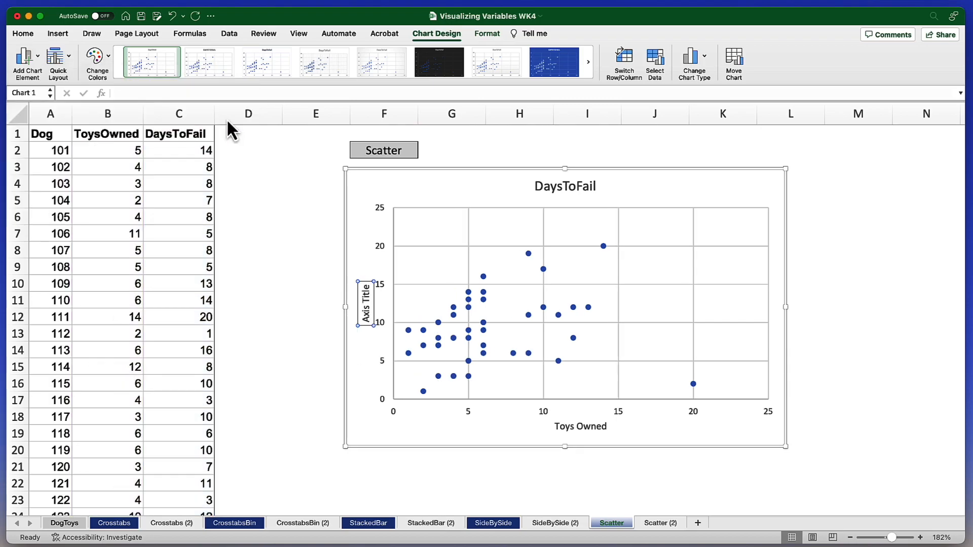
{"action": "triple_click", "coordinate": [367, 310]}
{"action": "type", "text": "Days to Failure"}
{"action": "scroll", "coordinate": [339, 317], "scroll_direction": "down", "scroll_amount": 1}
{"action": "left_click", "coordinate": [365, 364]}
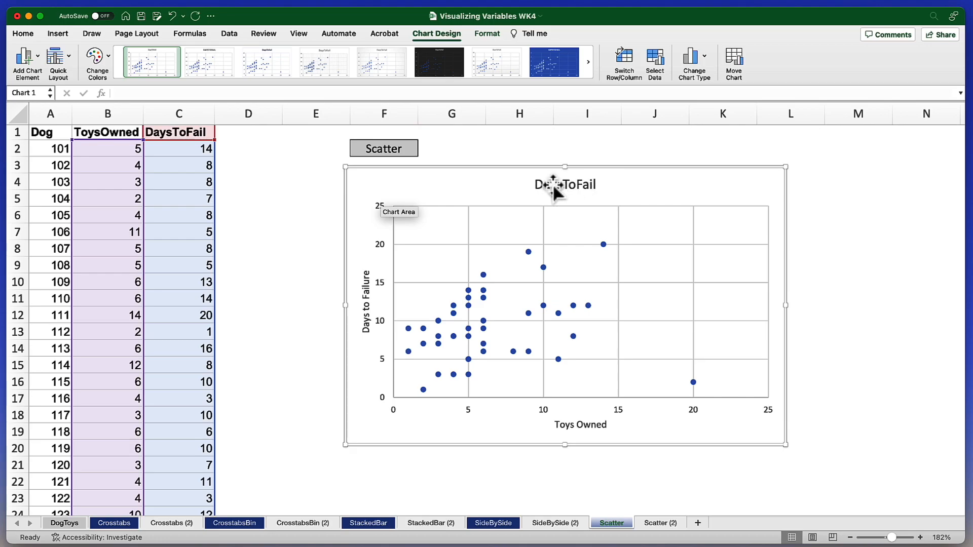
Remove the DaysToFail chart title from the scatter chart.
{"action": "left_click", "coordinate": [588, 187]}
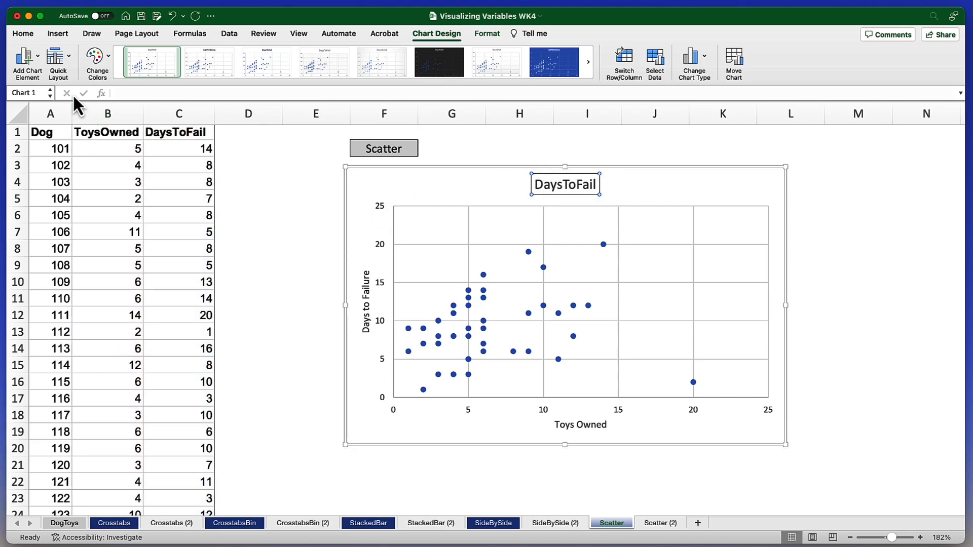
{"action": "left_click", "coordinate": [37, 55]}
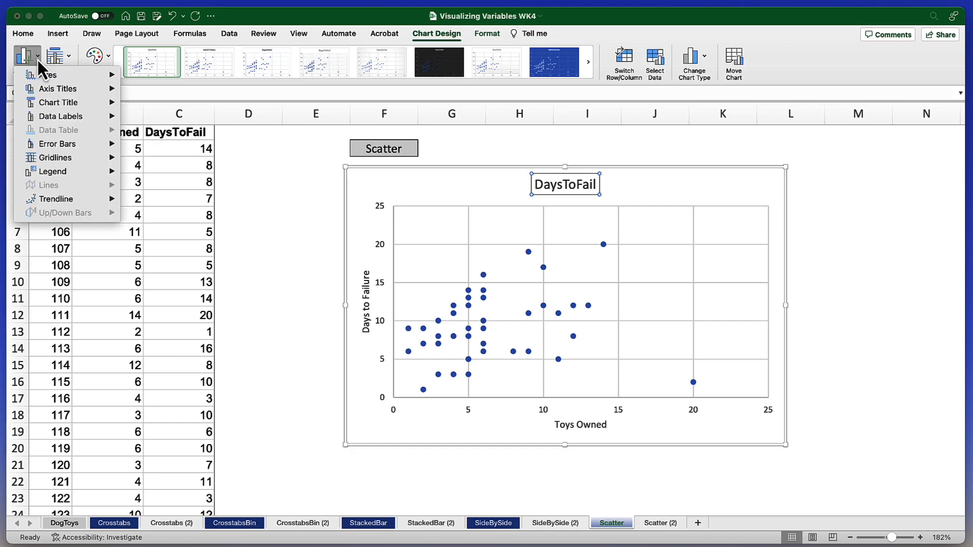
{"action": "mouse_move", "coordinate": [54, 103]}
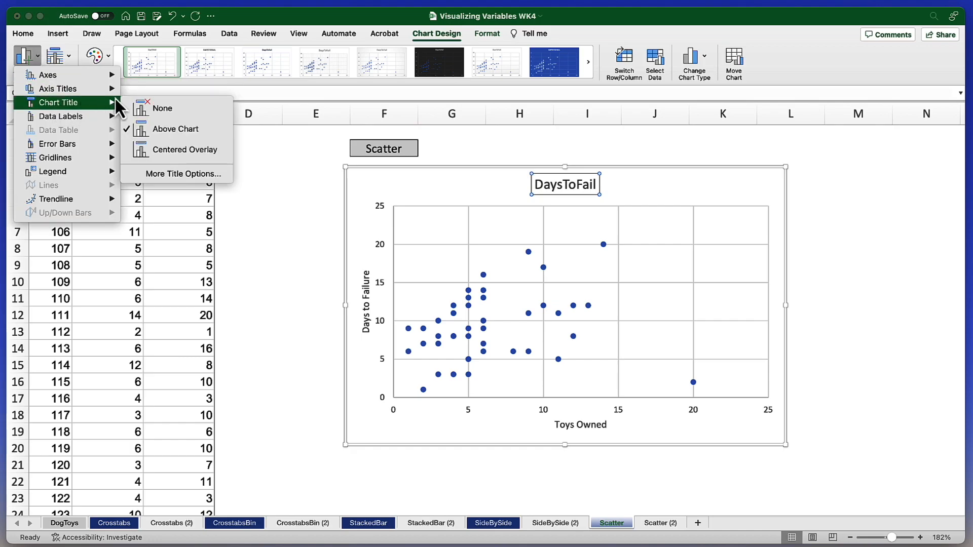
{"action": "left_click", "coordinate": [157, 110]}
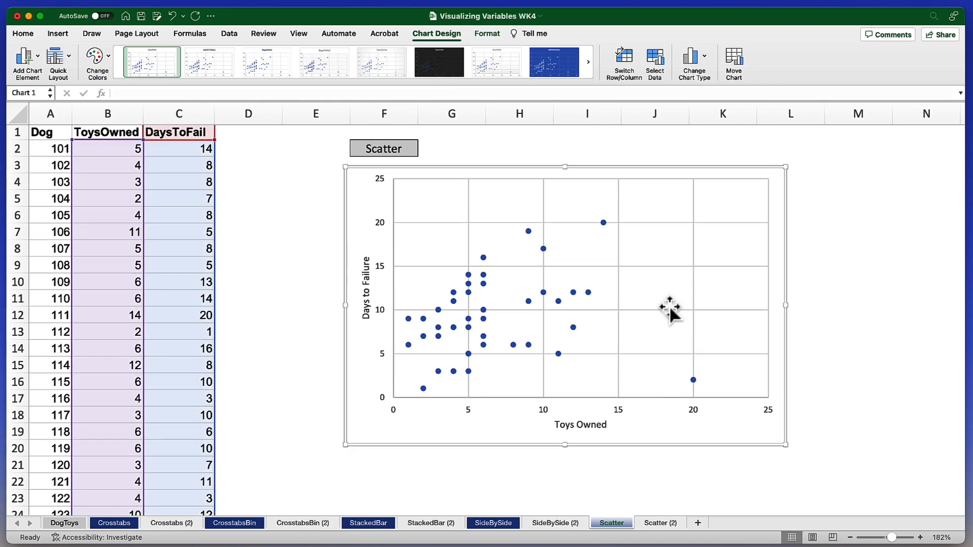
Remove the primary major horizontal and primary major vertical gridlines from the scatter chart.
{"action": "left_click", "coordinate": [649, 223]}
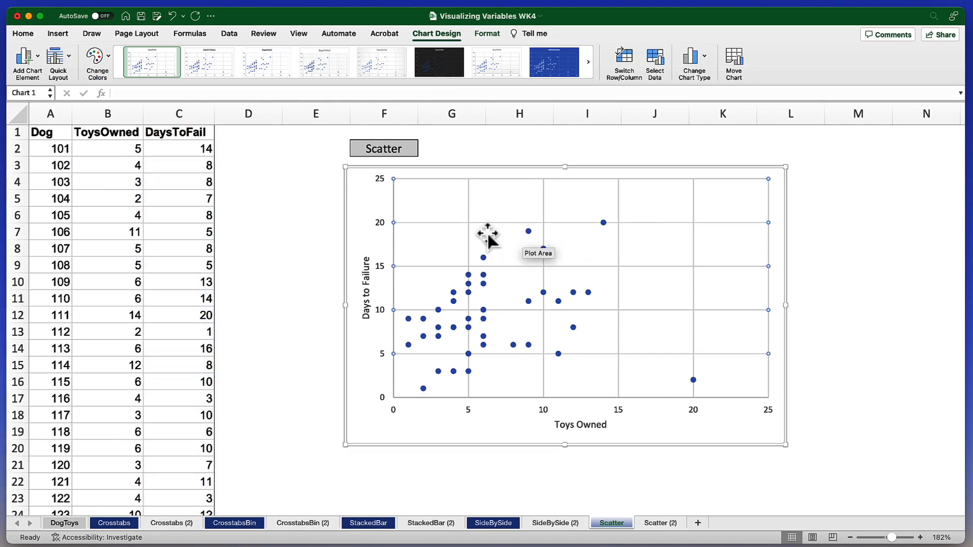
{"action": "left_click", "coordinate": [468, 207]}
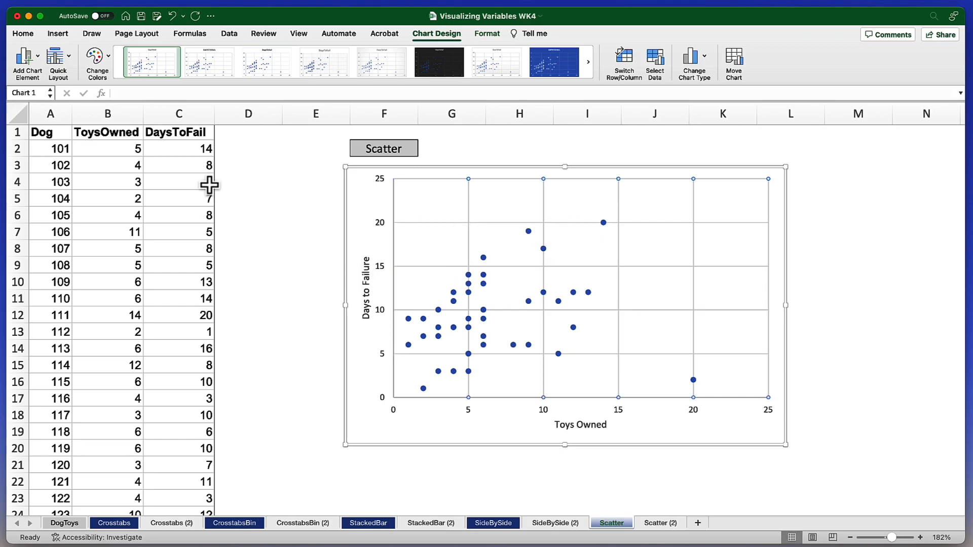
{"action": "left_click", "coordinate": [35, 53]}
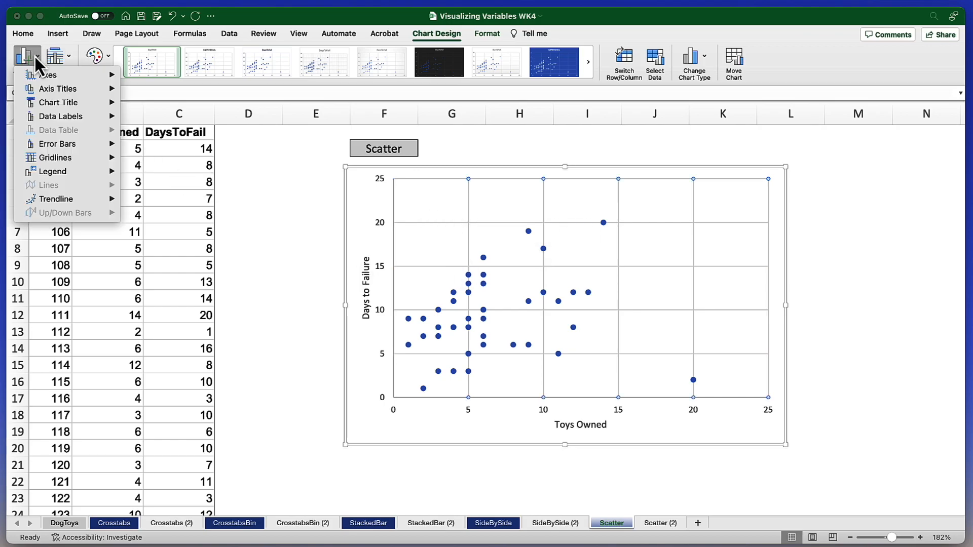
{"action": "mouse_move", "coordinate": [68, 158]}
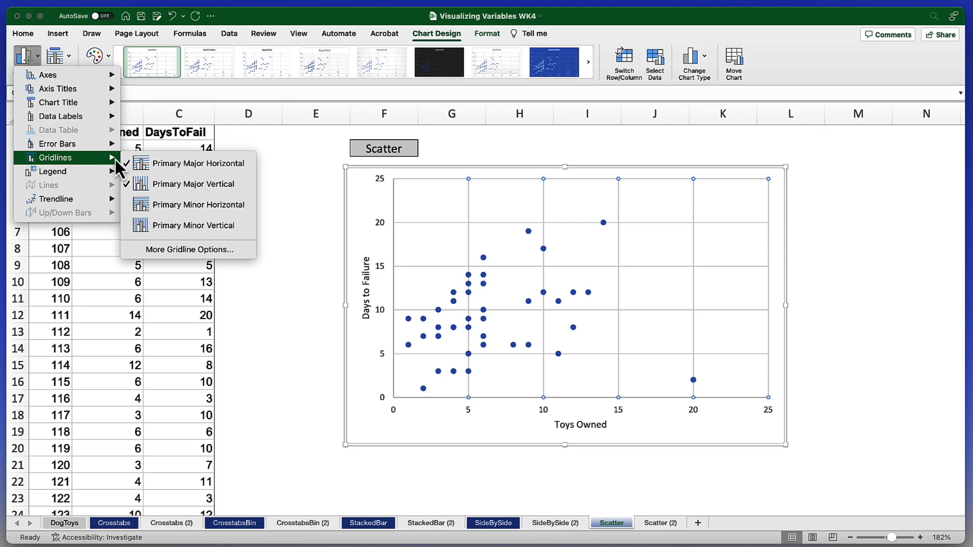
{"action": "left_click", "coordinate": [235, 169]}
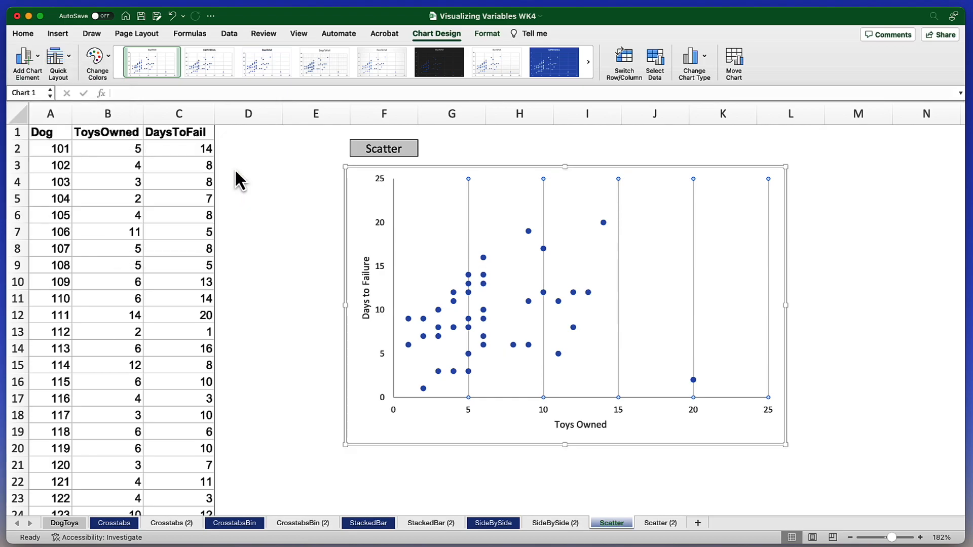
{"action": "left_click", "coordinate": [34, 55]}
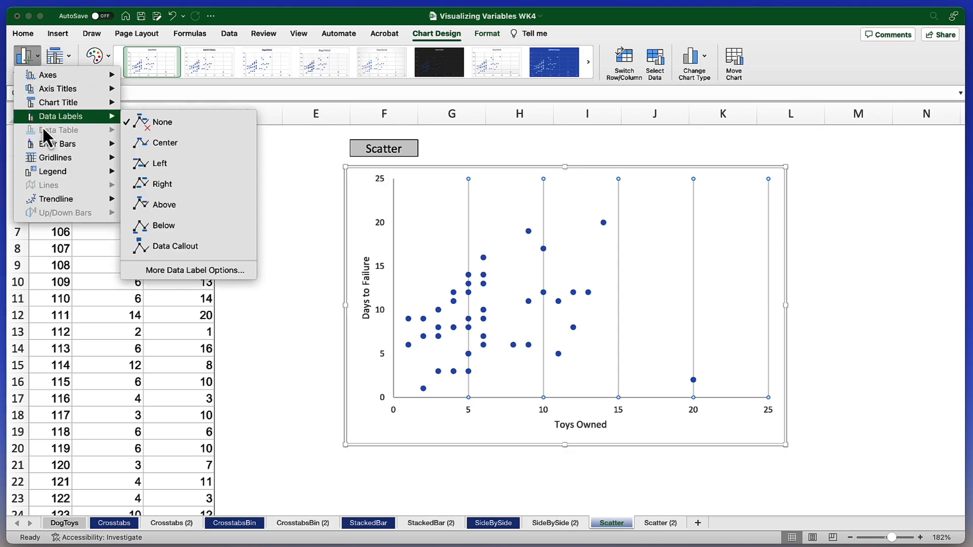
{"action": "mouse_move", "coordinate": [57, 160]}
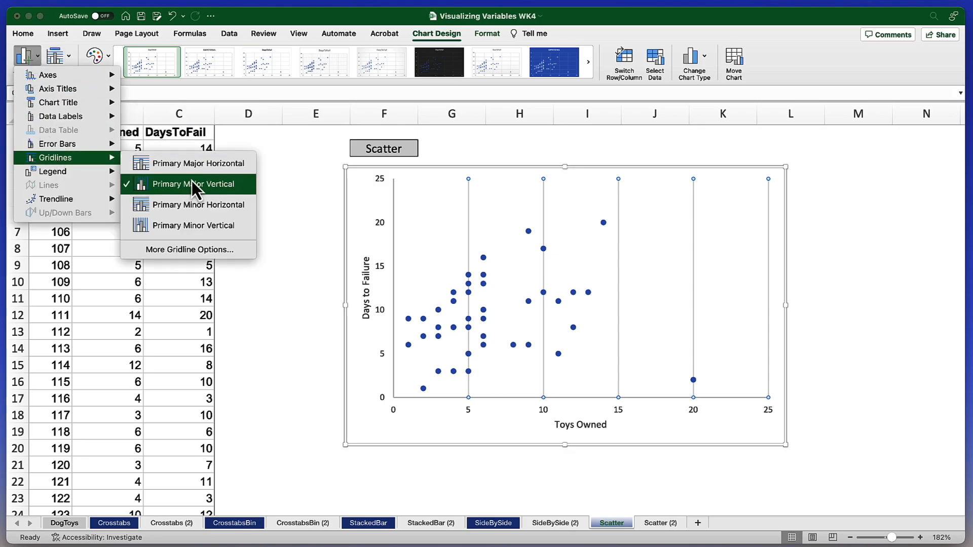
{"action": "left_click", "coordinate": [244, 189]}
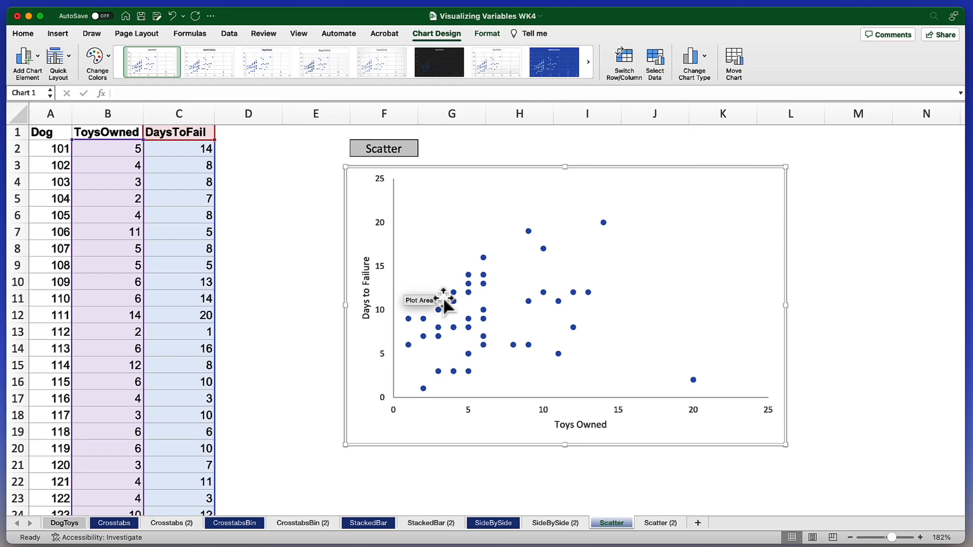
Add a linear trendline to the data points in the scatter chart.
{"action": "left_click", "coordinate": [35, 53]}
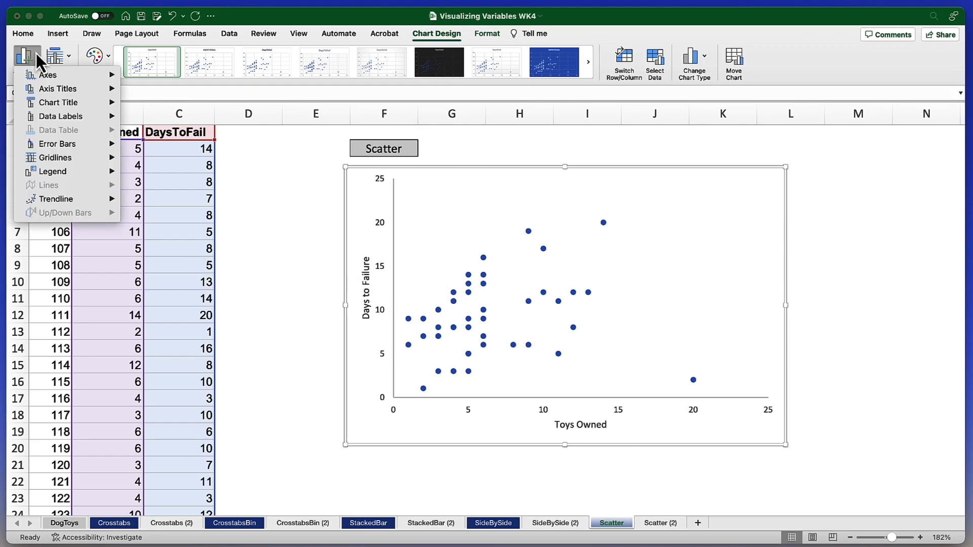
{"action": "mouse_move", "coordinate": [65, 202]}
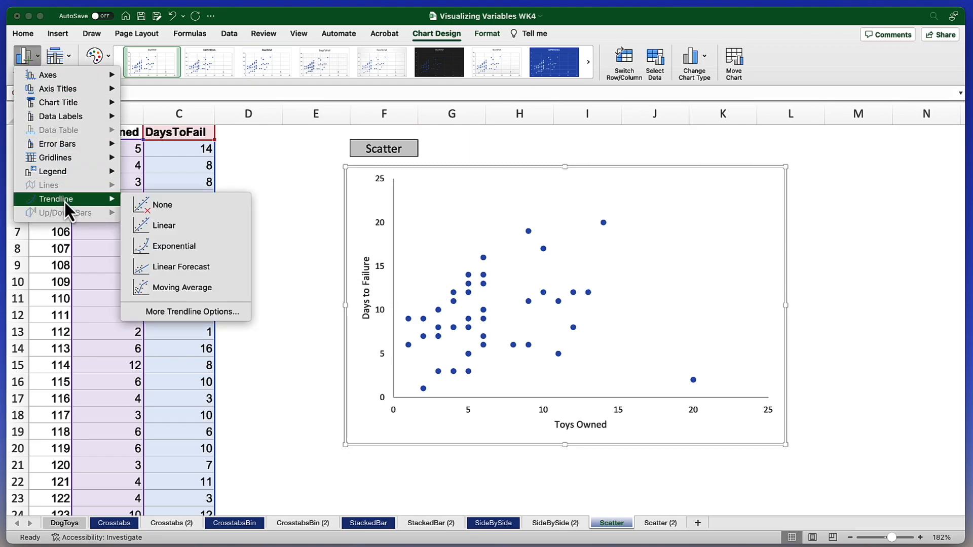
{"action": "left_click", "coordinate": [204, 229]}
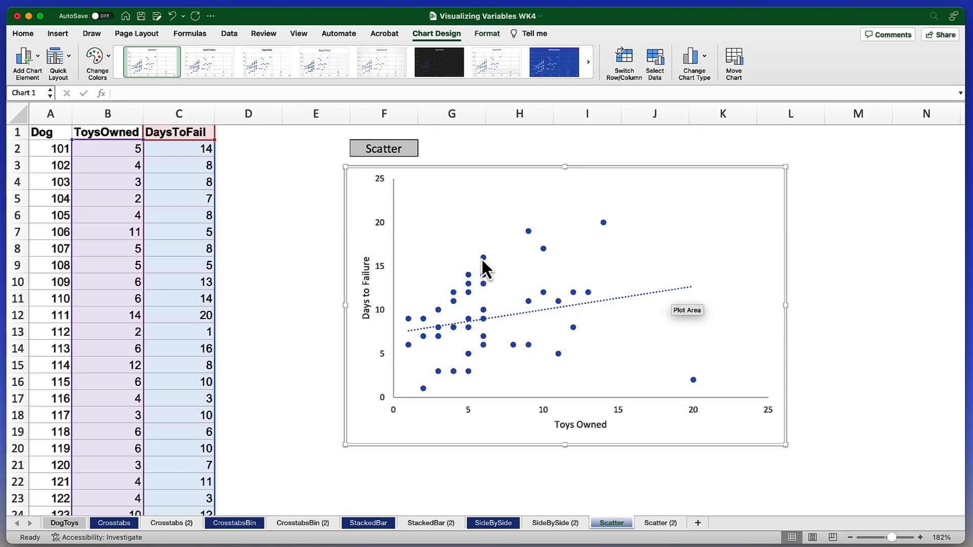
{"action": "mouse_move", "coordinate": [488, 311]}
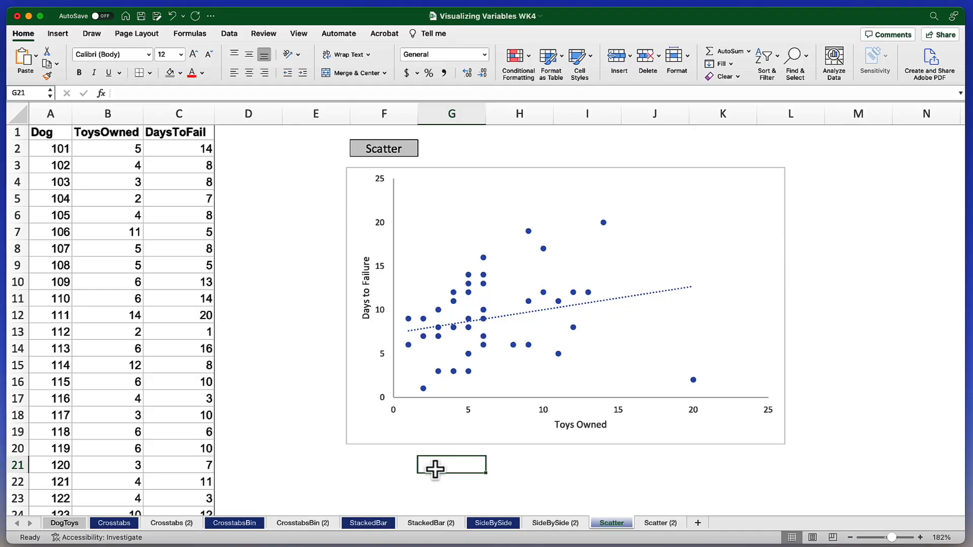
Set the maximum bound of the scatter chart's horizontal Toys Owned axis to 20.
{"action": "left_click", "coordinate": [475, 420]}
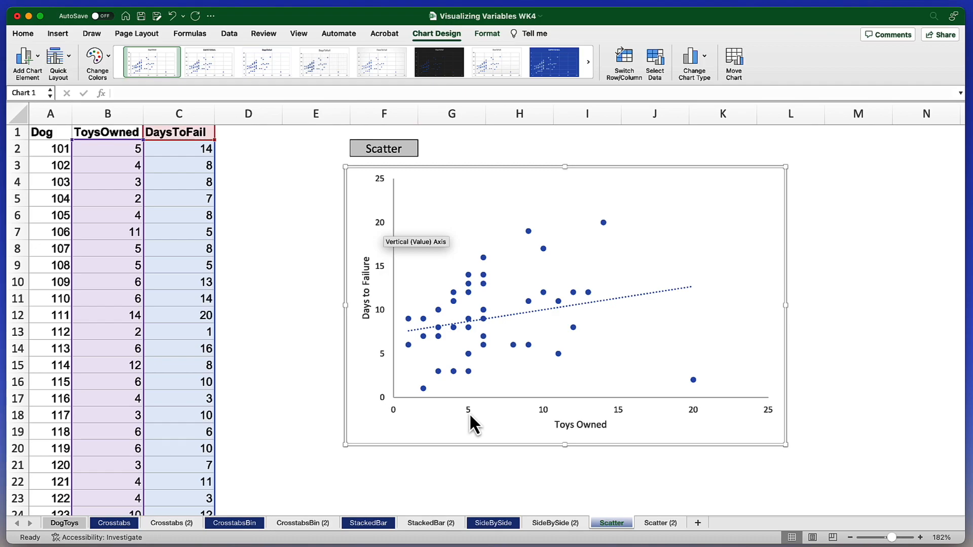
{"action": "double_click", "coordinate": [469, 413]}
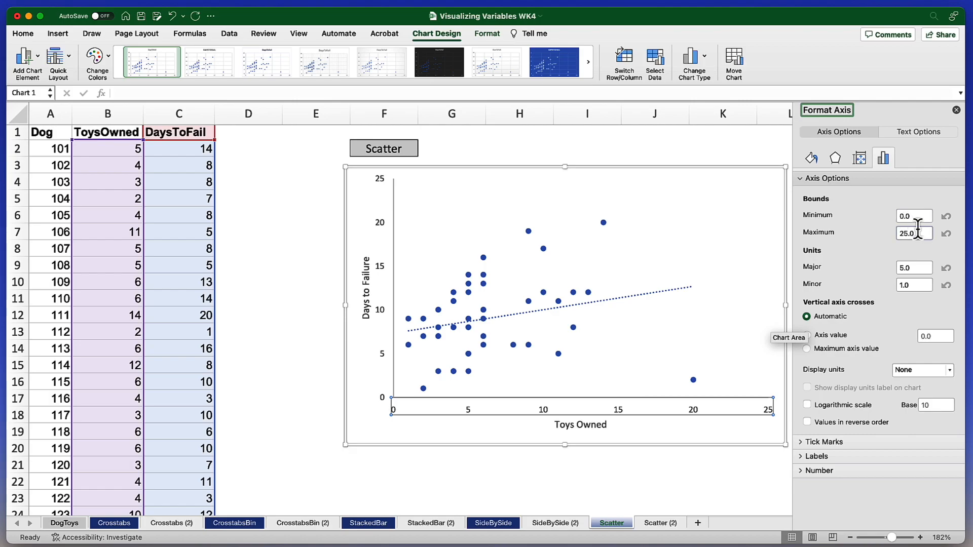
{"action": "left_click_drag", "start_coordinate": [920, 235], "coordinate": [896, 238]}
{"action": "type", "text": "20"}
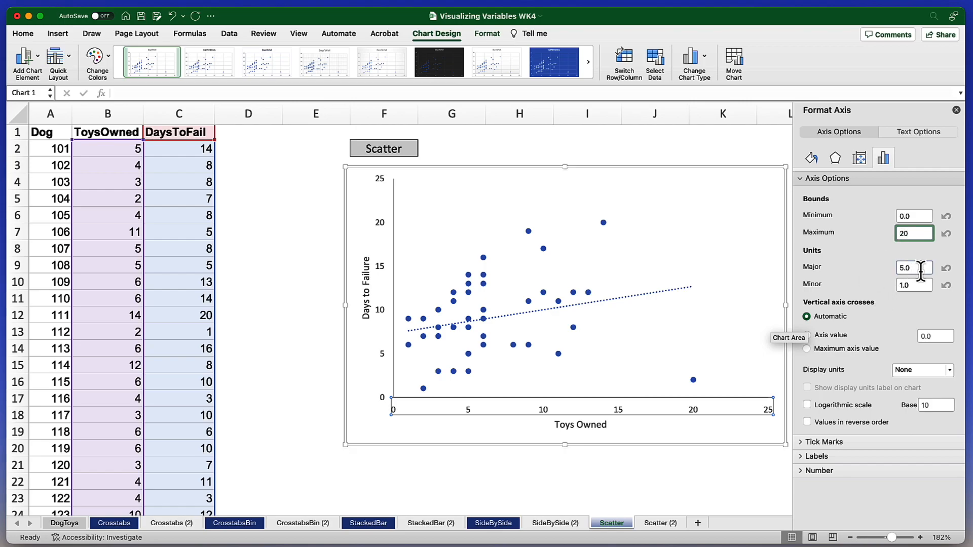
{"action": "left_click", "coordinate": [718, 476]}
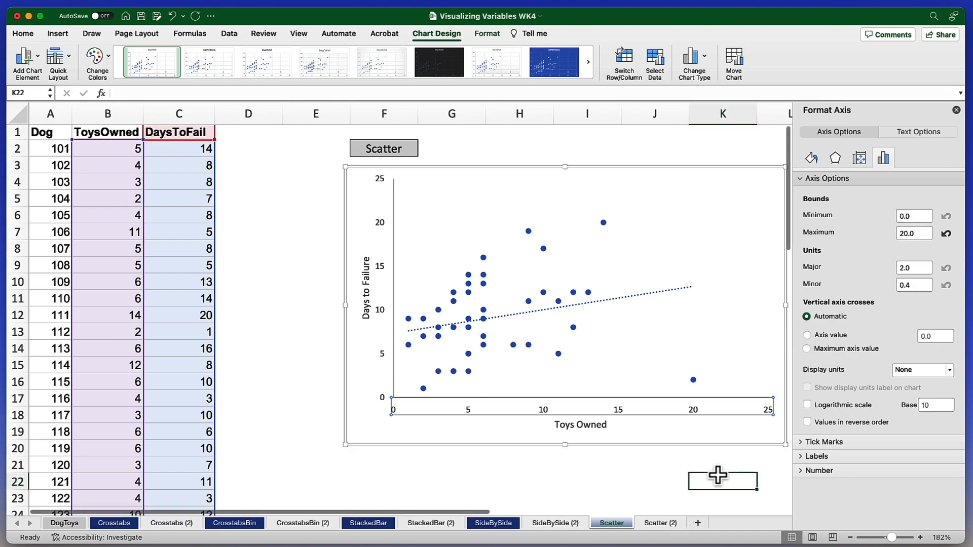
Set the major unit of the horizontal Toys Owned axis to 5.
{"action": "left_click", "coordinate": [656, 411]}
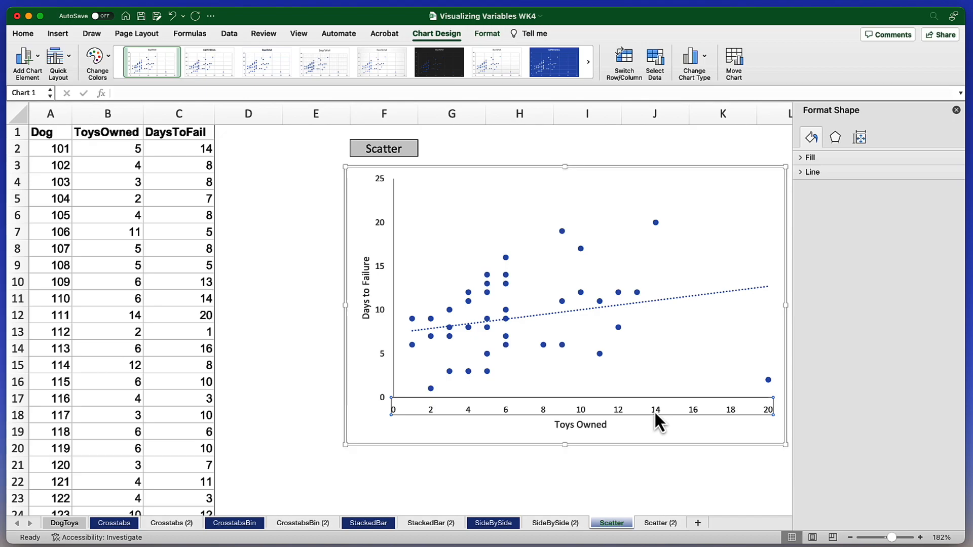
{"action": "double_click", "coordinate": [914, 269]}
{"action": "type", "text": "5"}
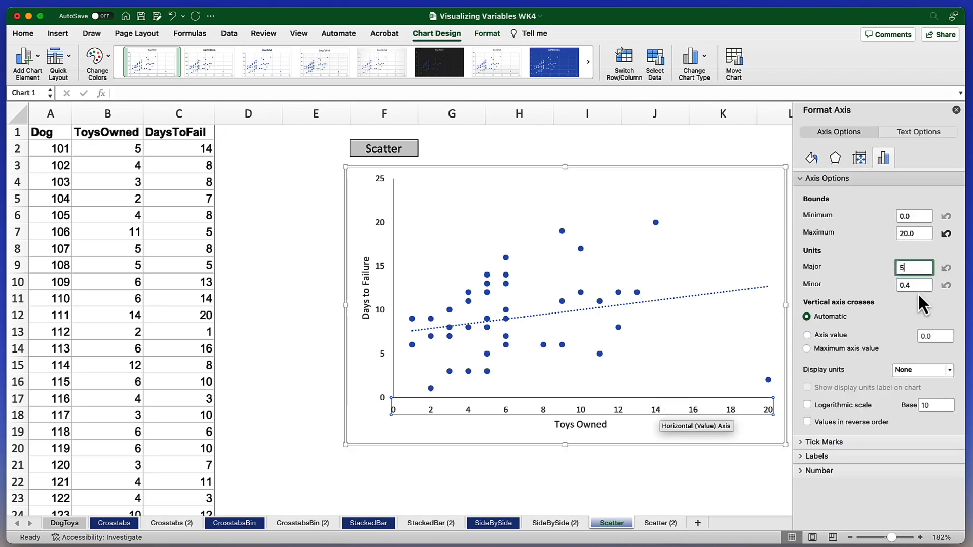
{"action": "left_click", "coordinate": [918, 293]}
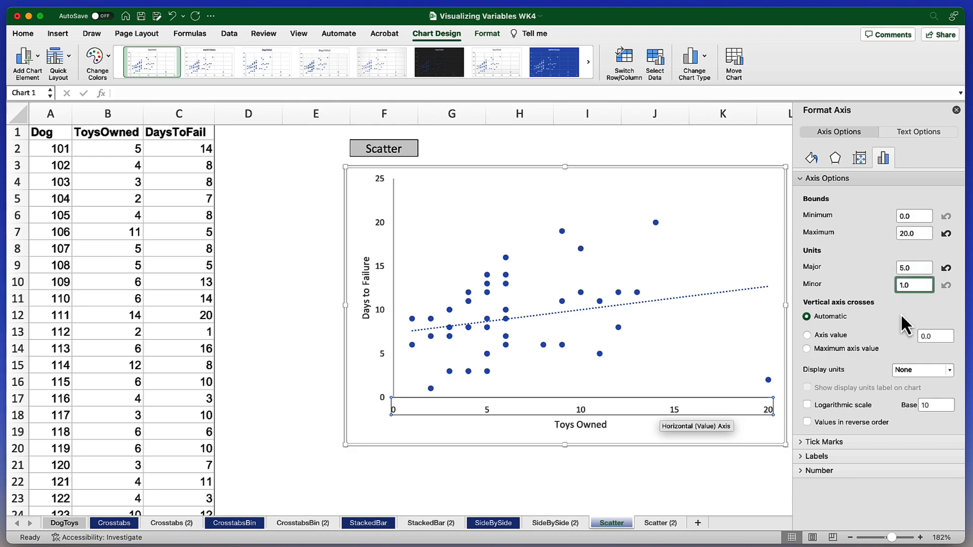
{"action": "left_click", "coordinate": [718, 480]}
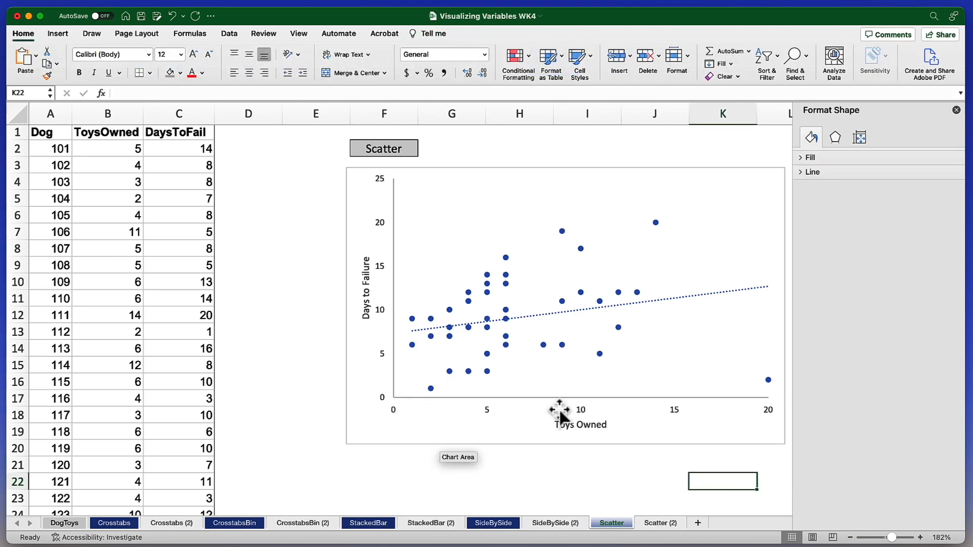
Set the maximum bound of the vertical Days to Failure axis to 20.
{"action": "left_click", "coordinate": [380, 310]}
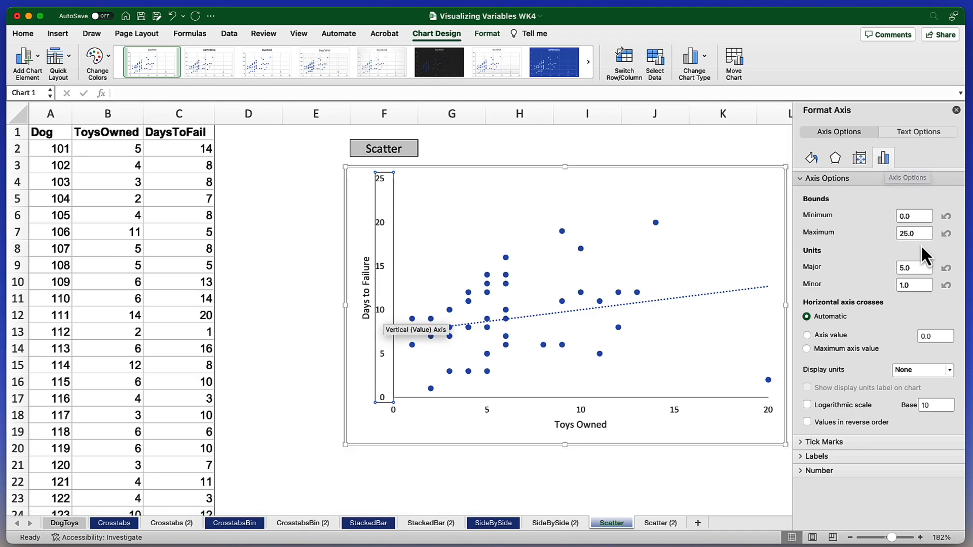
{"action": "left_click_drag", "start_coordinate": [920, 234], "coordinate": [896, 233]}
{"action": "type", "text": "20"}
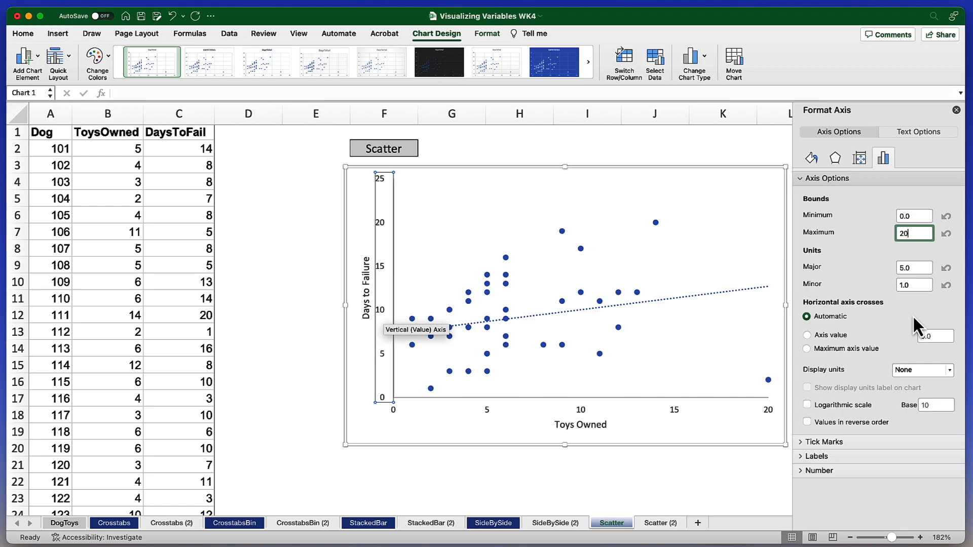
{"action": "key", "text": "Return"}
{"action": "left_click", "coordinate": [768, 365]}
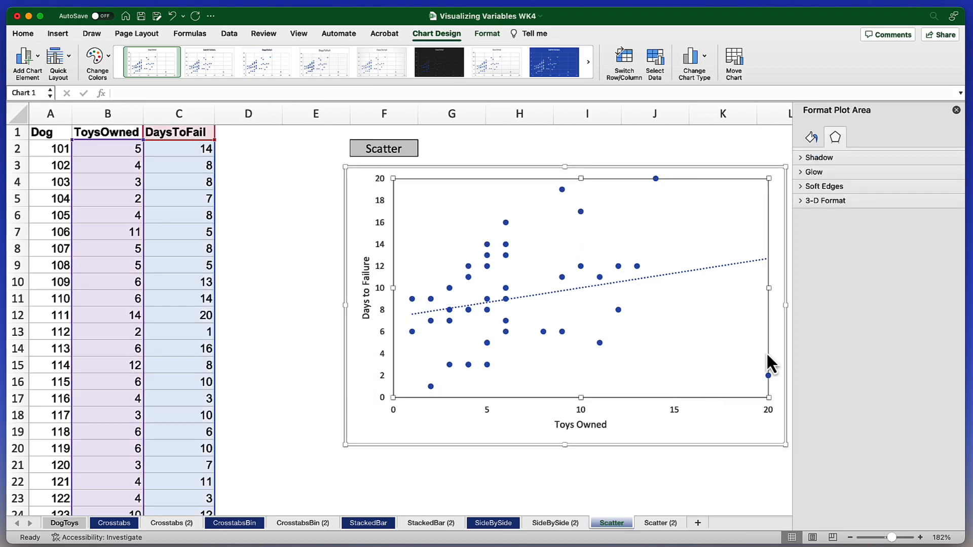
Set the major unit of the vertical Days to Failure axis to 5.
{"action": "left_click", "coordinate": [379, 303]}
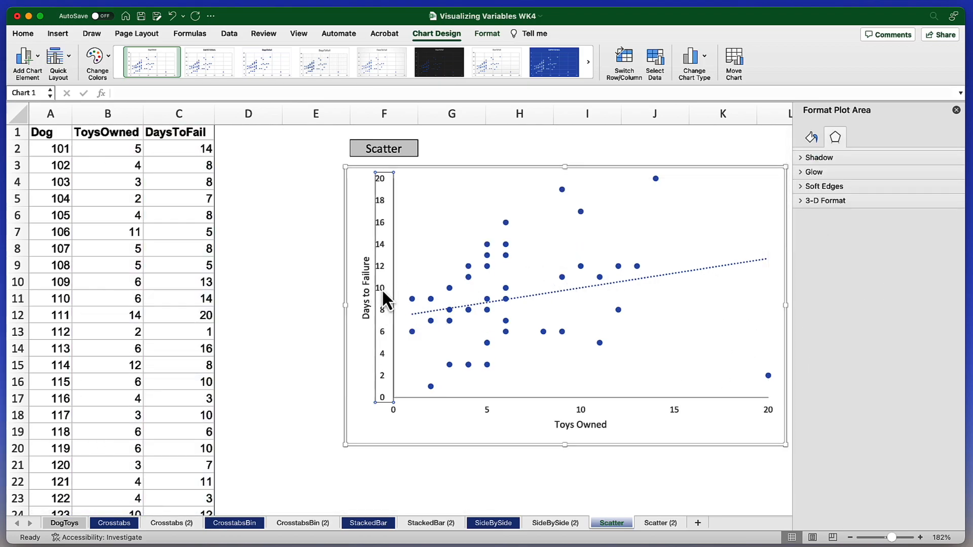
{"action": "left_click", "coordinate": [883, 159]}
{"action": "left_click", "coordinate": [856, 177]}
{"action": "left_click_drag", "start_coordinate": [917, 267], "coordinate": [894, 267]}
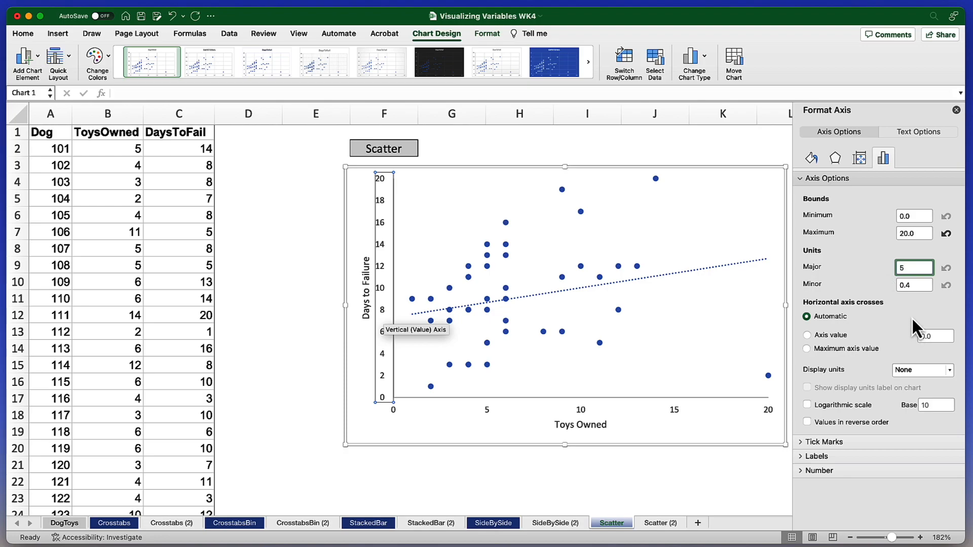
{"action": "key", "text": "Return"}
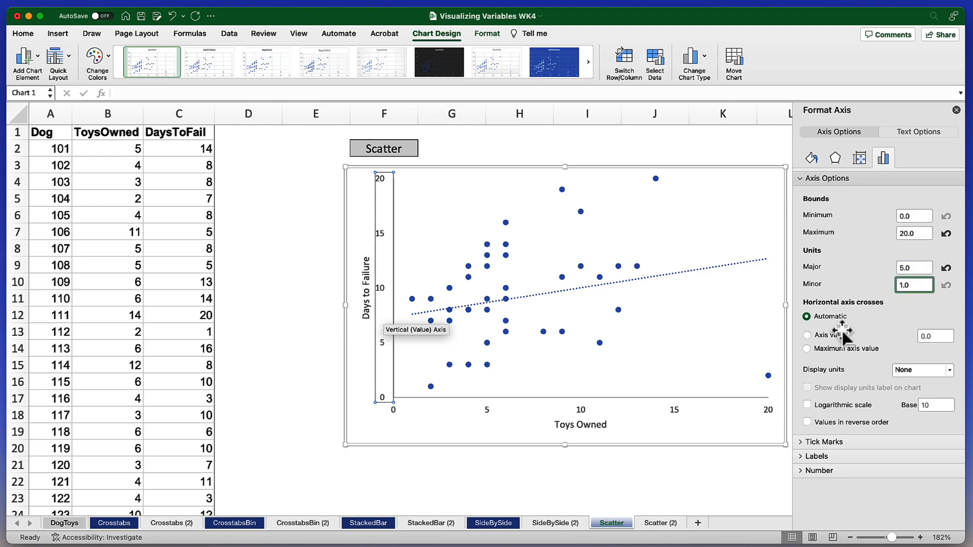
Resize the scatter chart narrower and taller, placing its lower outer corner in column K at row 22.
{"action": "left_click", "coordinate": [662, 476]}
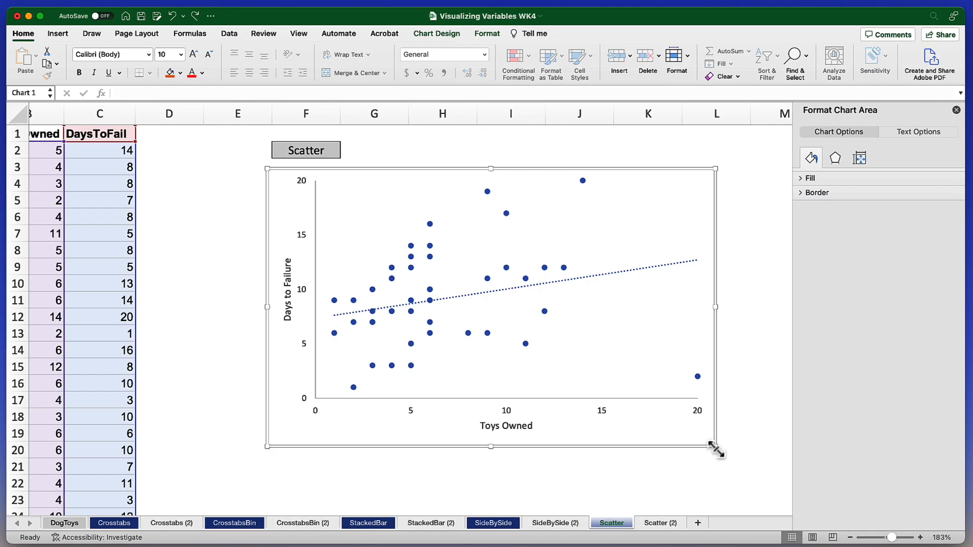
{"action": "left_click_drag", "start_coordinate": [715, 448], "coordinate": [657, 491]}
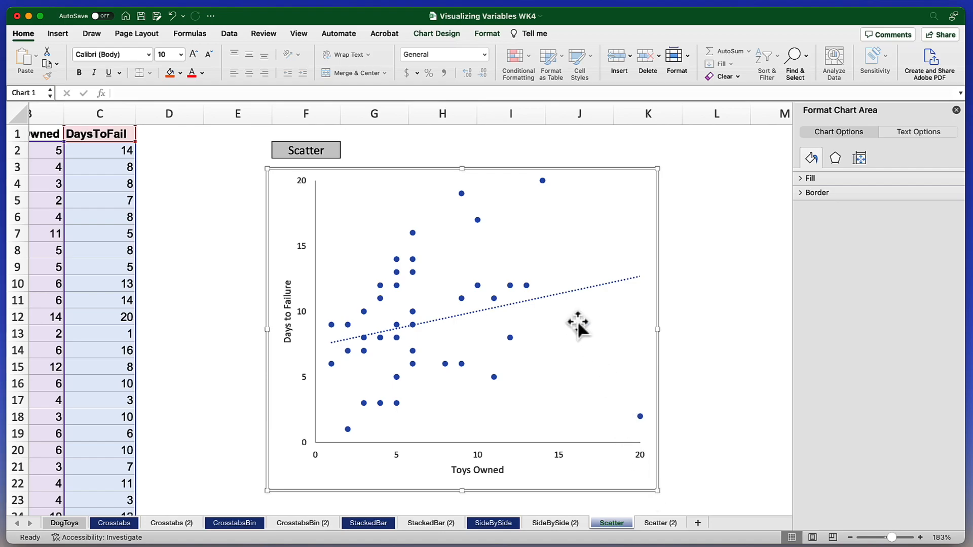
Format the trendline as a solid black line with the continuous, undashed dash type.
{"action": "left_click", "coordinate": [568, 295]}
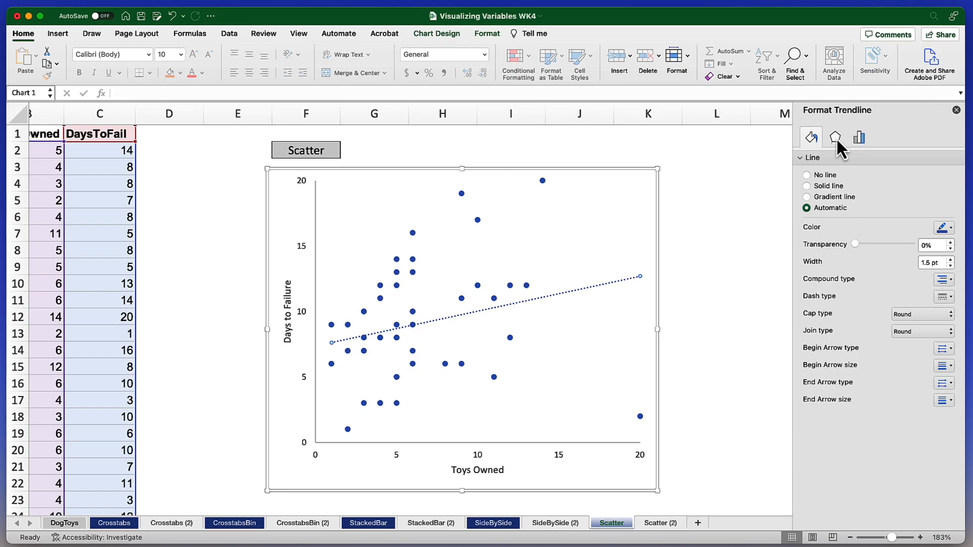
{"action": "left_click", "coordinate": [832, 185]}
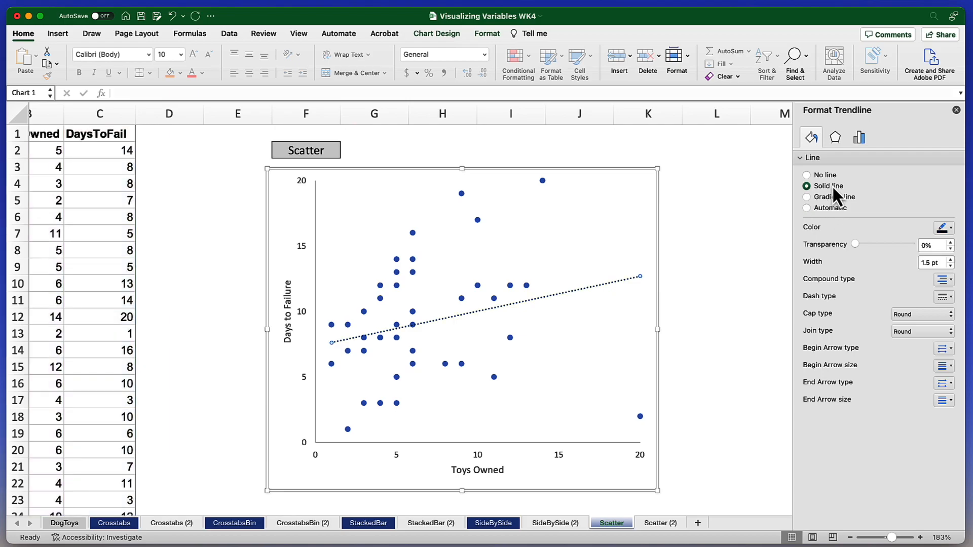
{"action": "left_click", "coordinate": [950, 229]}
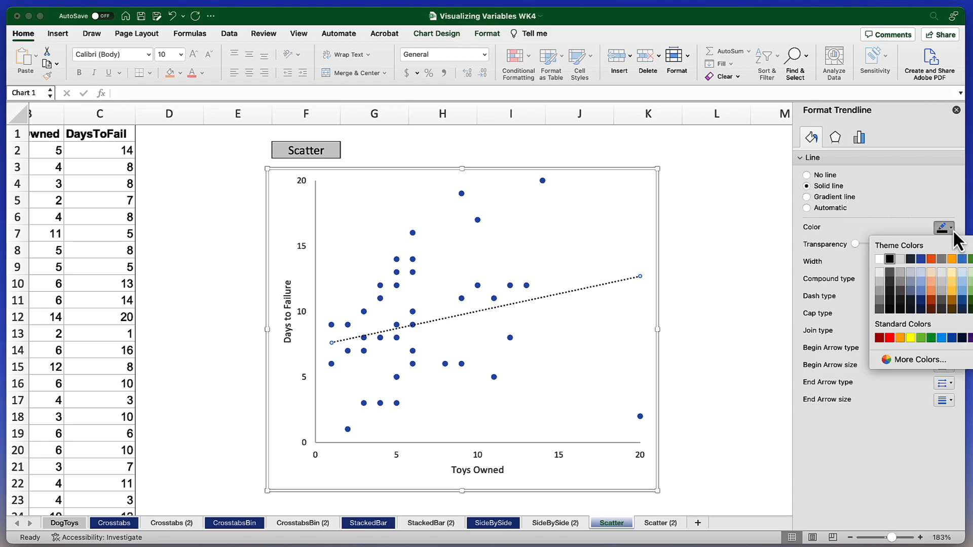
{"action": "left_click", "coordinate": [889, 258]}
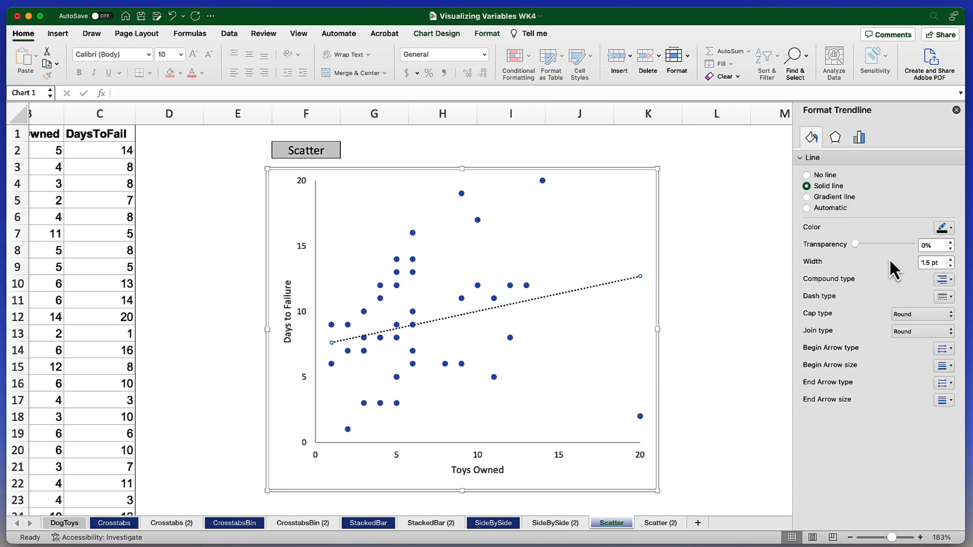
{"action": "left_click", "coordinate": [952, 299]}
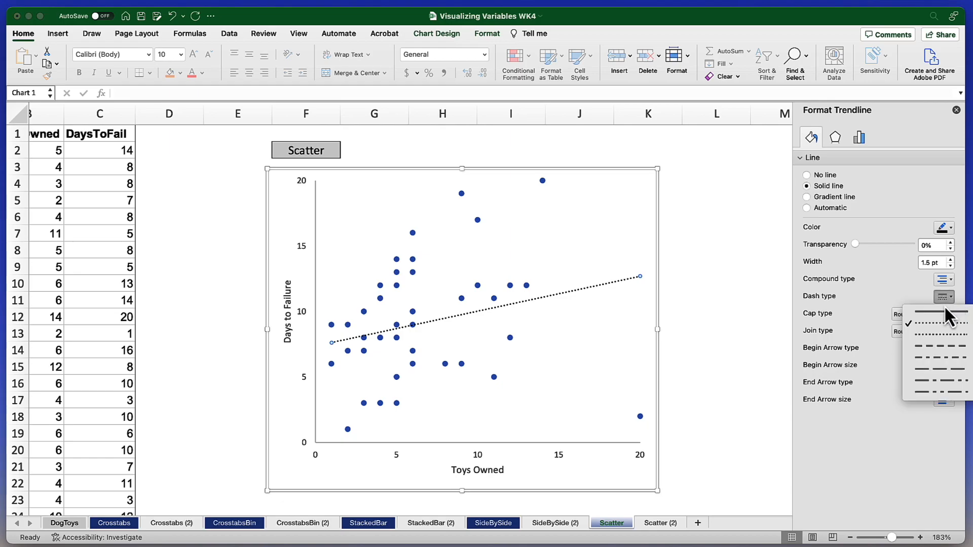
{"action": "left_click", "coordinate": [936, 313]}
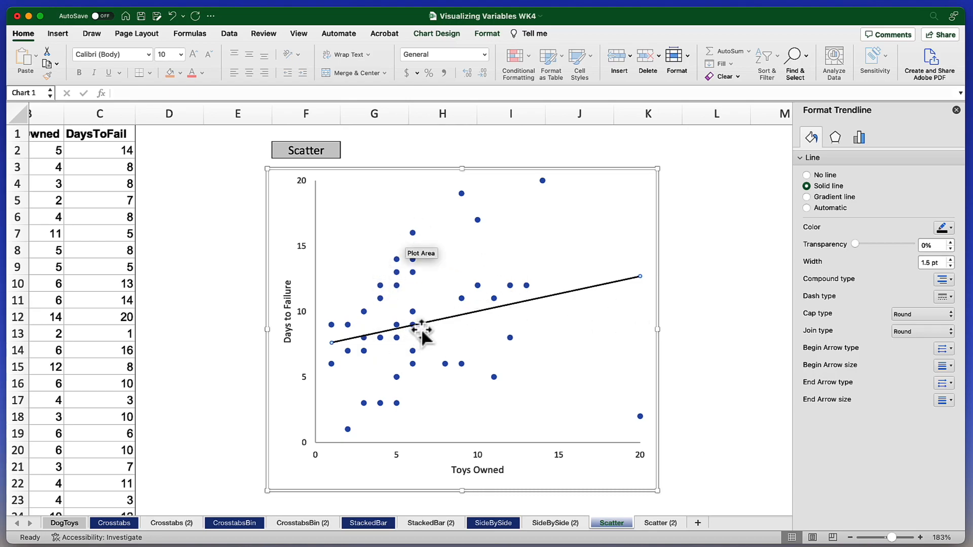
Give the scatter chart's data markers a solid black fill and no border line.
{"action": "left_click", "coordinate": [445, 364]}
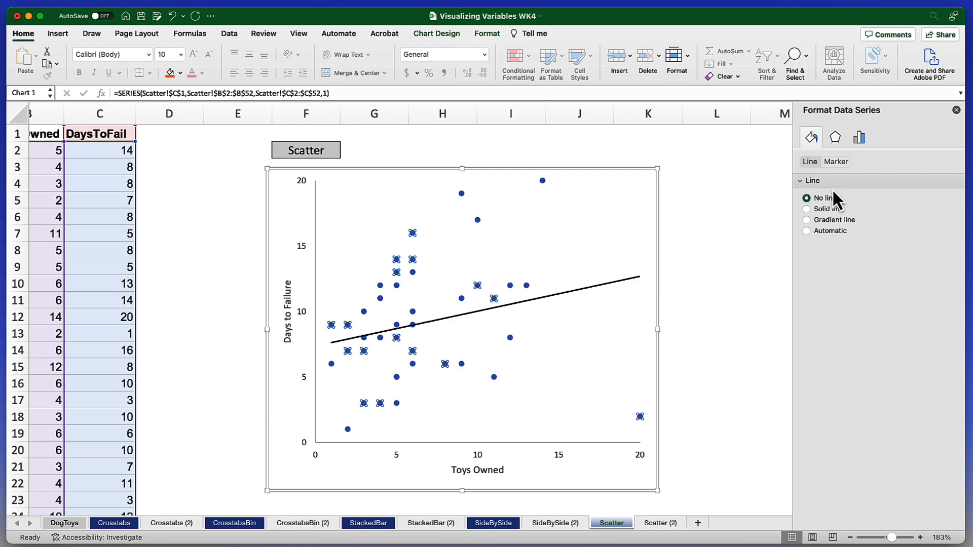
{"action": "left_click", "coordinate": [836, 162]}
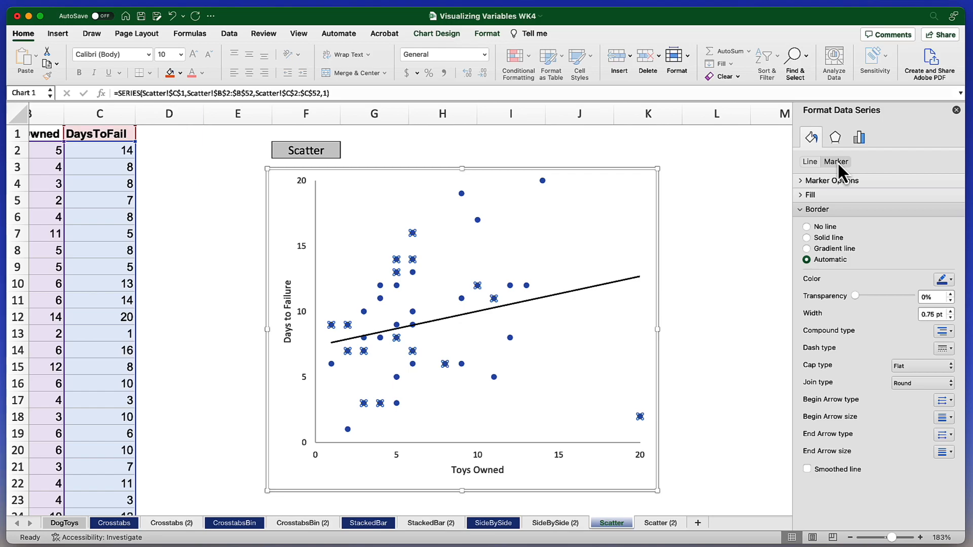
{"action": "left_click", "coordinate": [801, 195]}
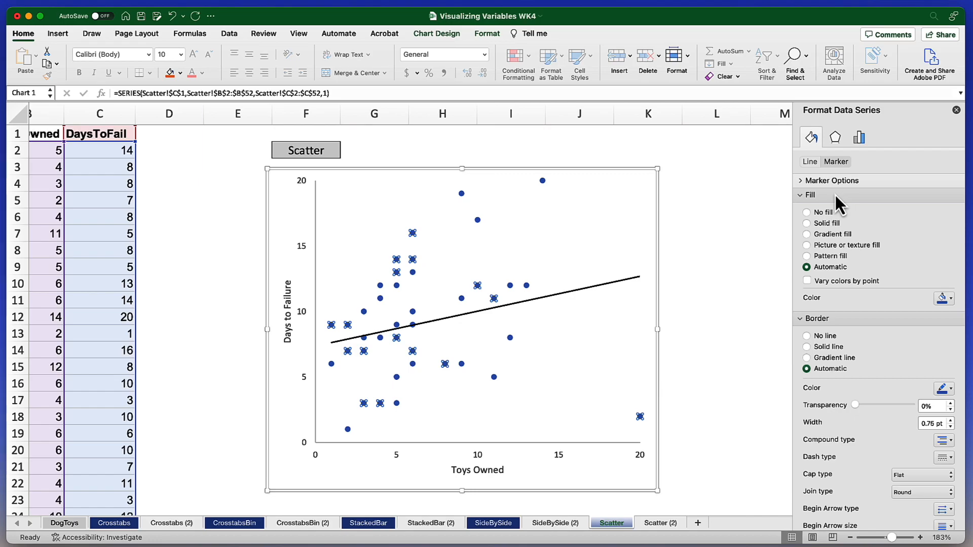
{"action": "left_click", "coordinate": [822, 223]}
{"action": "left_click", "coordinate": [951, 303]}
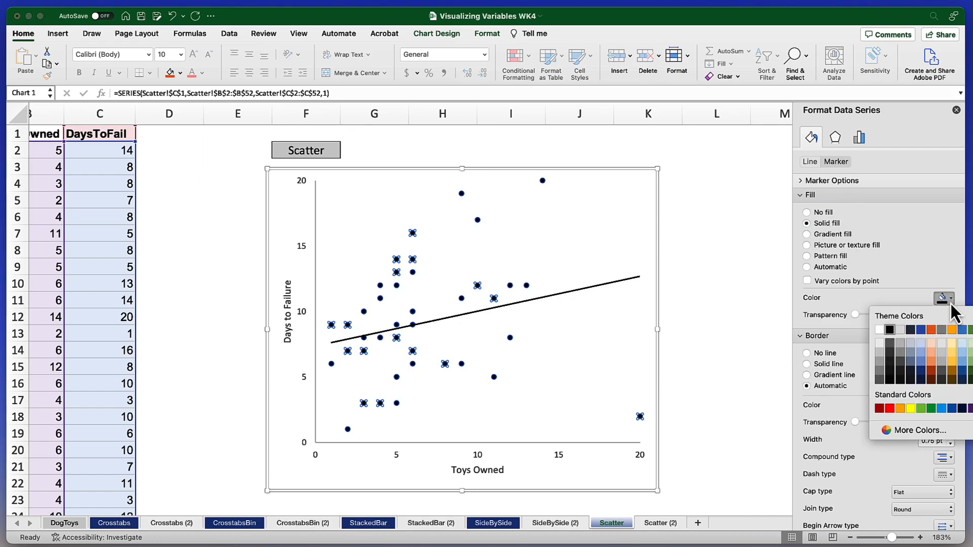
{"action": "left_click", "coordinate": [891, 330]}
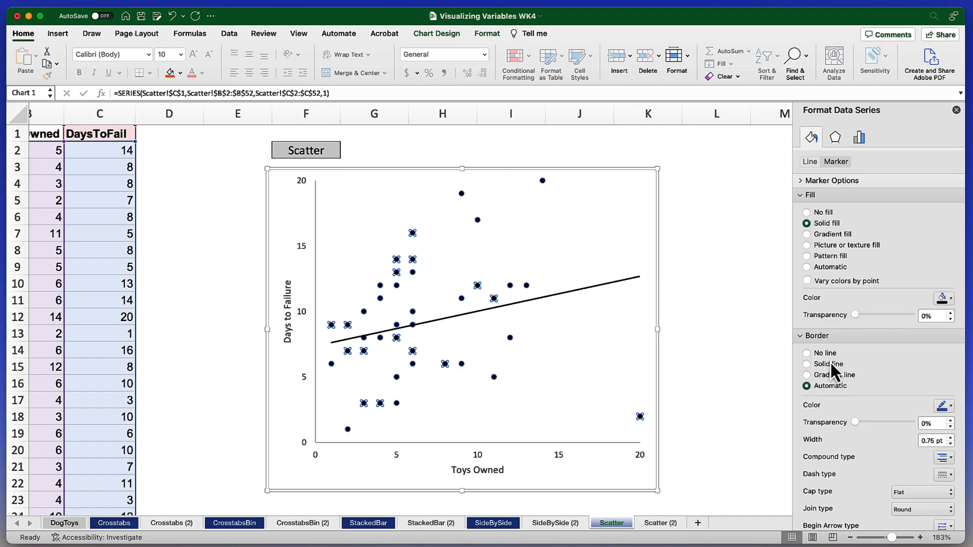
{"action": "left_click", "coordinate": [809, 354]}
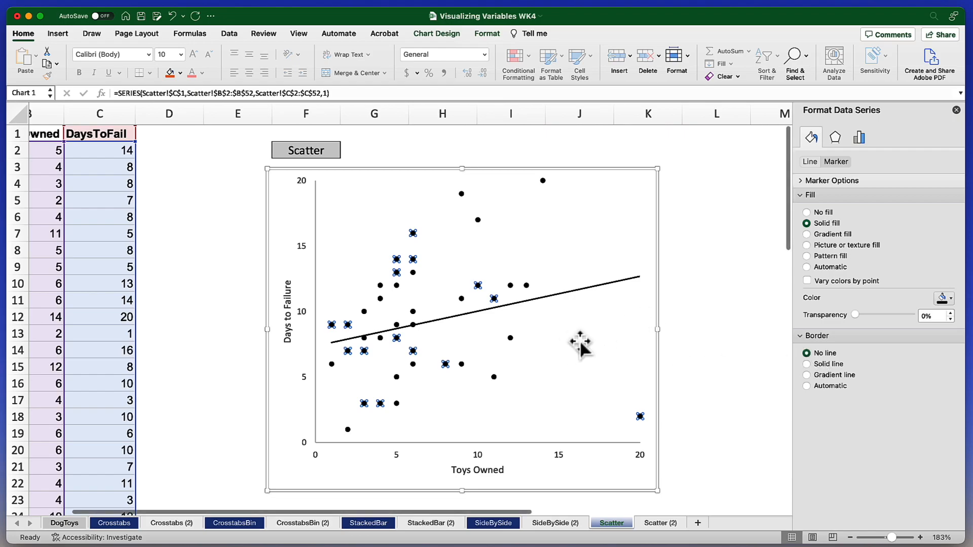
{"action": "left_click", "coordinate": [692, 350]}
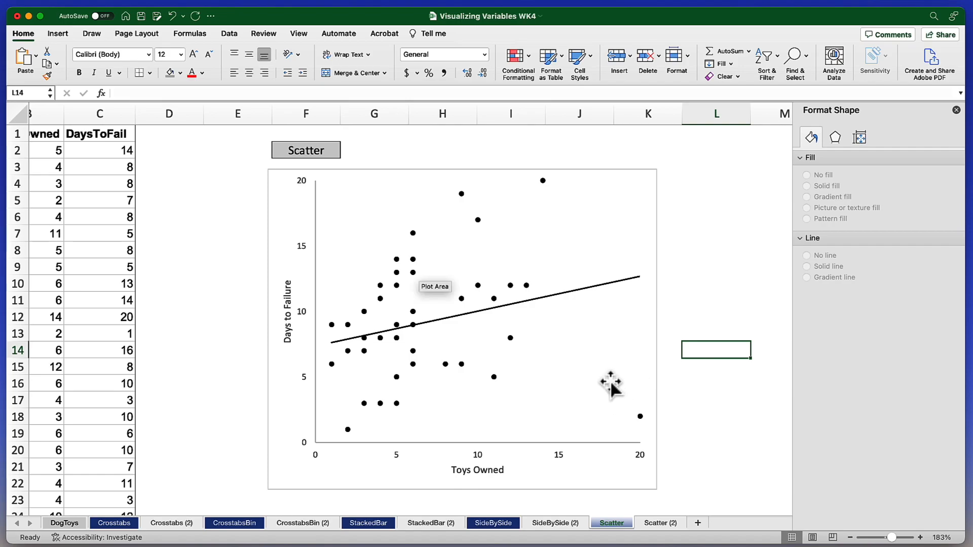
Narrow the scatter chart slightly while keeping its height, so the plot area is closer to square.
{"action": "left_click", "coordinate": [631, 372]}
{"action": "left_click_drag", "start_coordinate": [657, 329], "coordinate": [635, 330]}
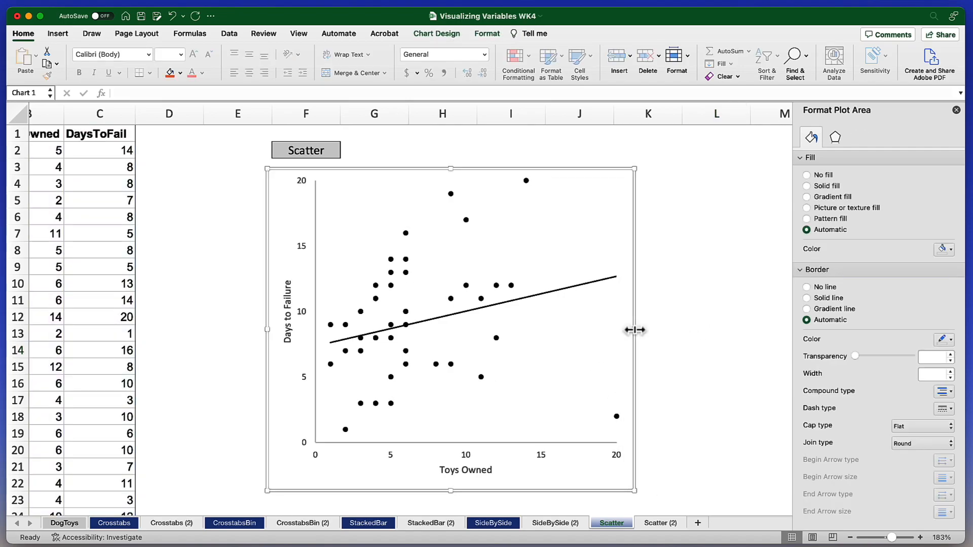
{"action": "left_click", "coordinate": [685, 336]}
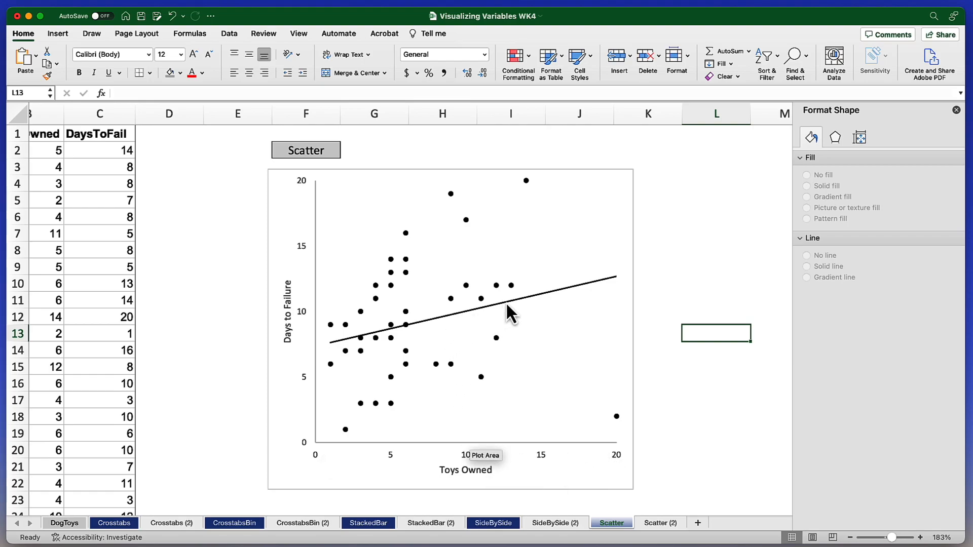
Change the outlier's ToysOwned value for dog 126 in cell B27 to 15.
{"action": "double_click", "coordinate": [519, 301]}
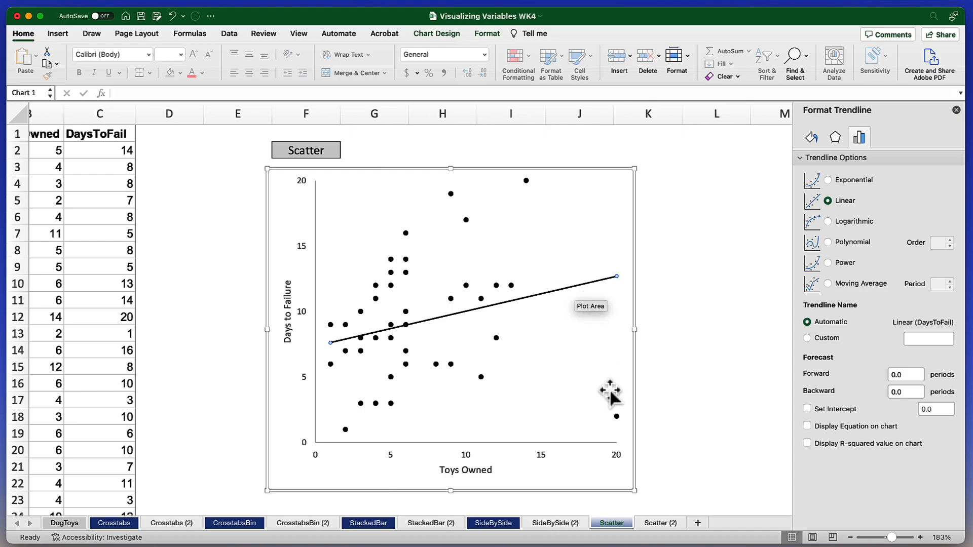
{"action": "left_click", "coordinate": [616, 418]}
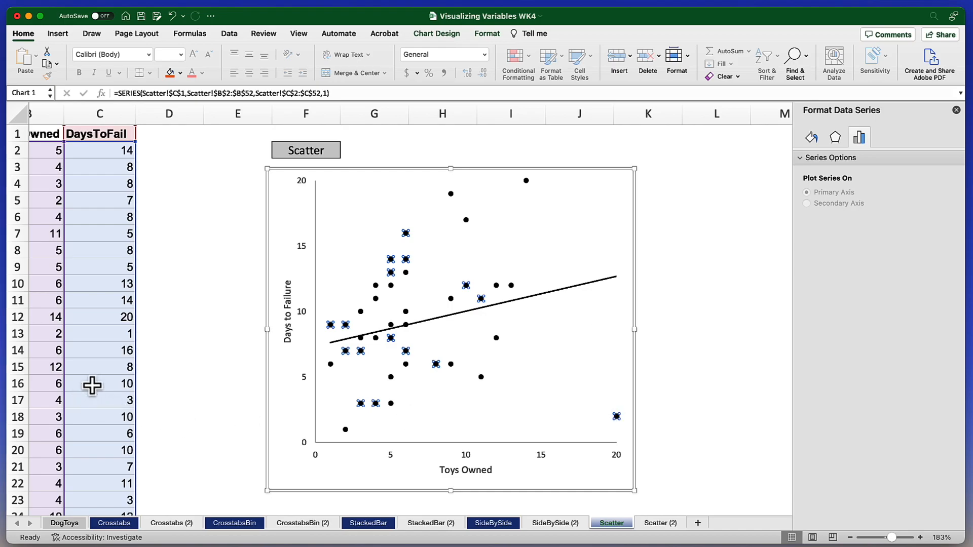
{"action": "scroll", "coordinate": [113, 373], "scroll_direction": "left", "scroll_amount": 2}
{"action": "scroll", "coordinate": [114, 373], "scroll_direction": "left", "scroll_amount": 2}
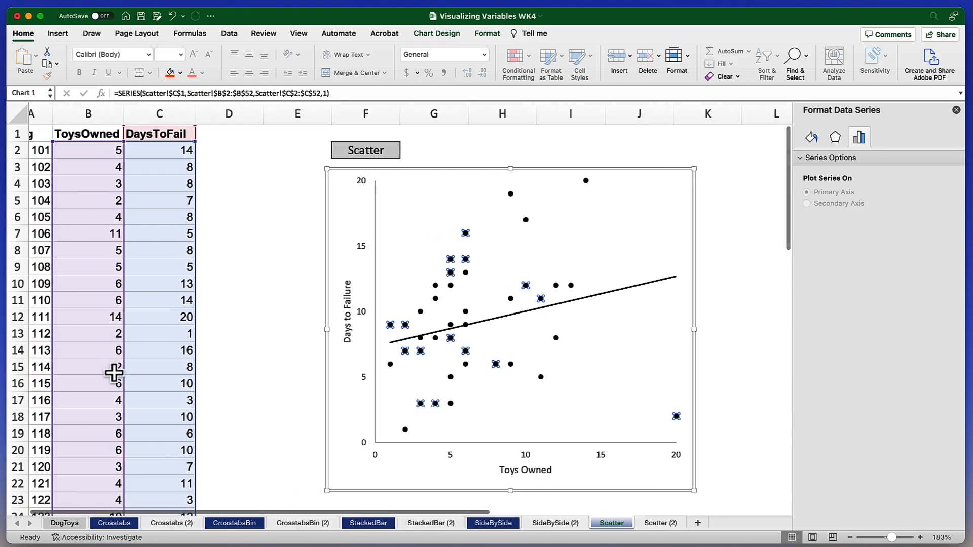
{"action": "scroll", "coordinate": [113, 372], "scroll_direction": "down", "scroll_amount": 3}
{"action": "scroll", "coordinate": [114, 374], "scroll_direction": "down", "scroll_amount": 3}
{"action": "scroll", "coordinate": [114, 375], "scroll_direction": "right", "scroll_amount": 1}
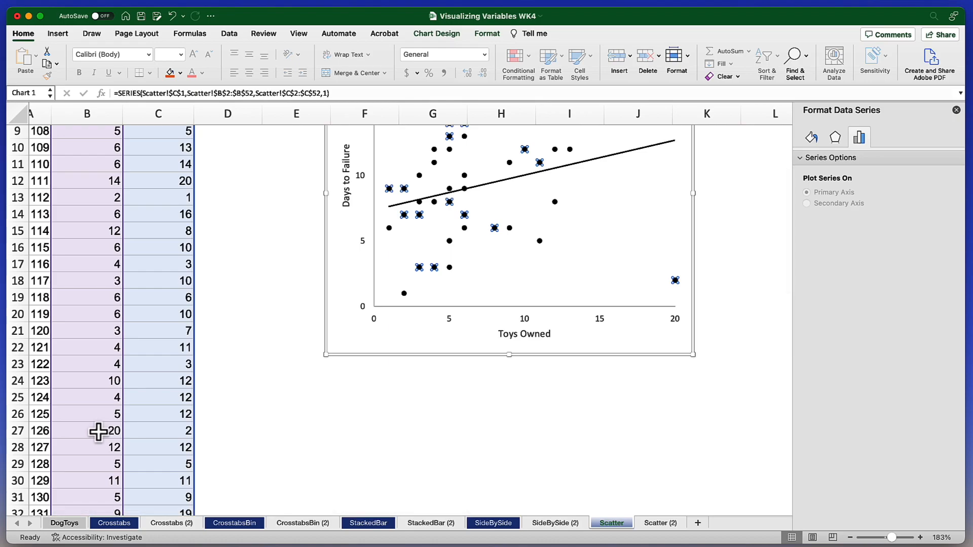
{"action": "left_click", "coordinate": [98, 432]}
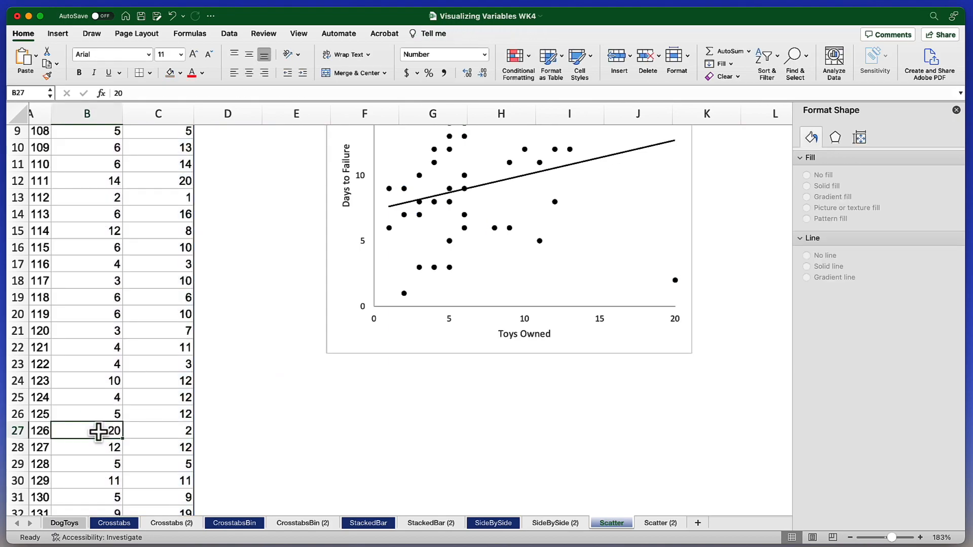
{"action": "type", "text": "15"}
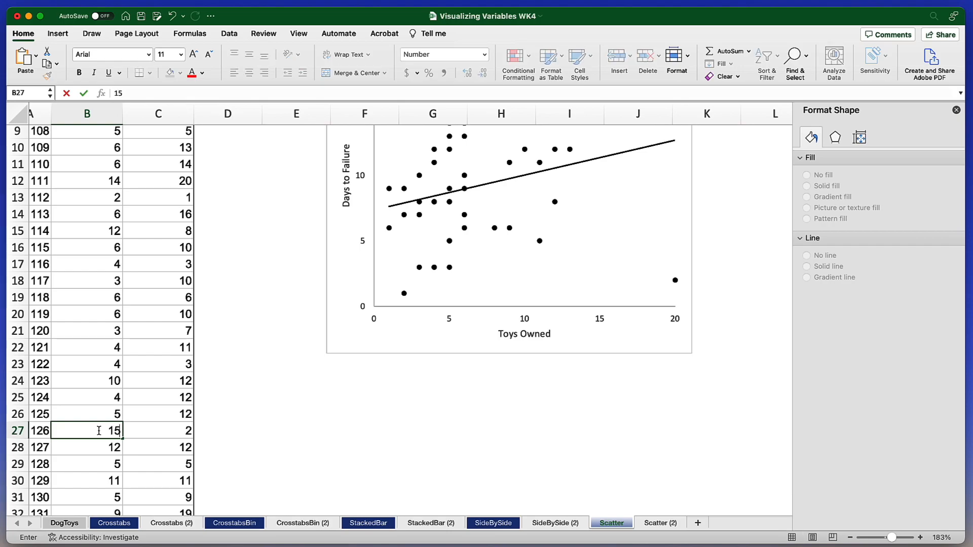
{"action": "left_click", "coordinate": [242, 417]}
{"action": "scroll", "coordinate": [475, 369], "scroll_direction": "up", "scroll_amount": 3}
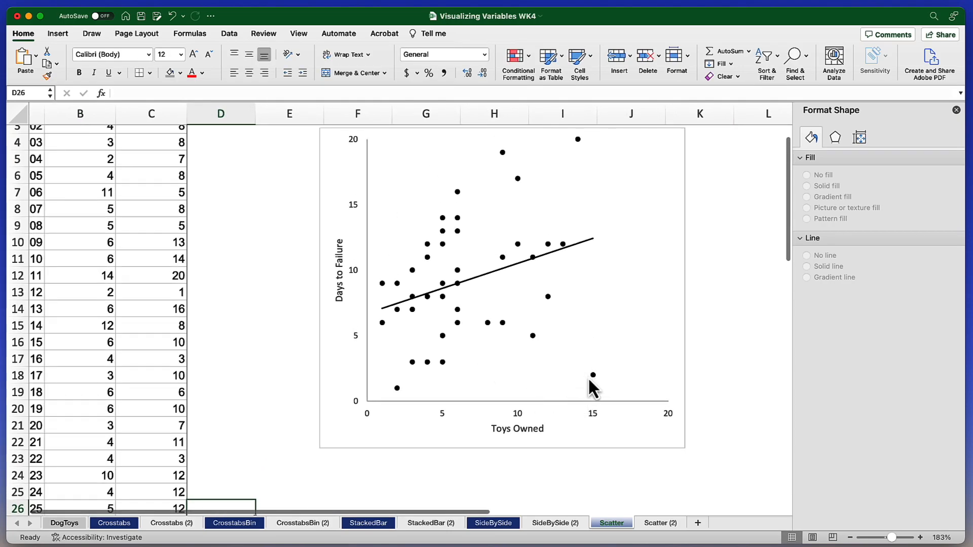
{"action": "scroll", "coordinate": [598, 339], "scroll_direction": "up", "scroll_amount": 2}
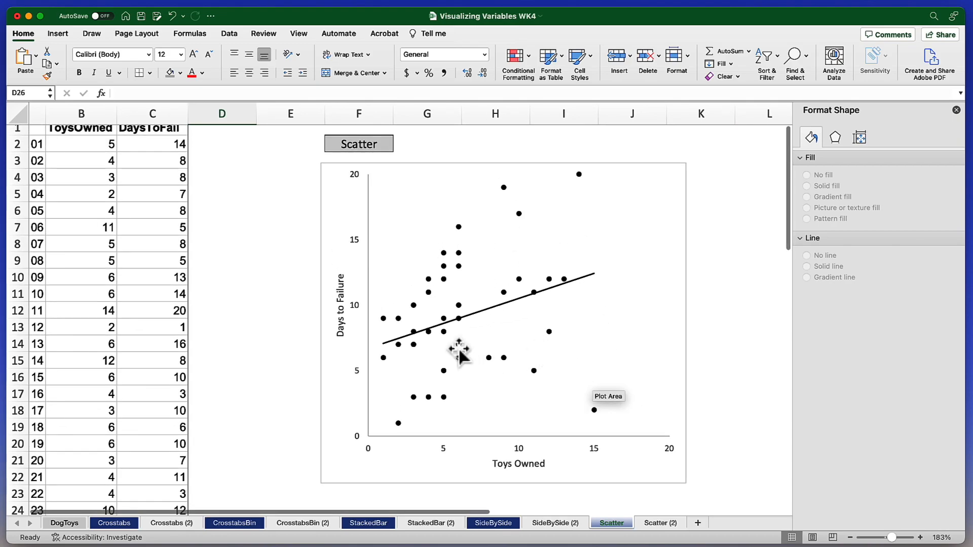